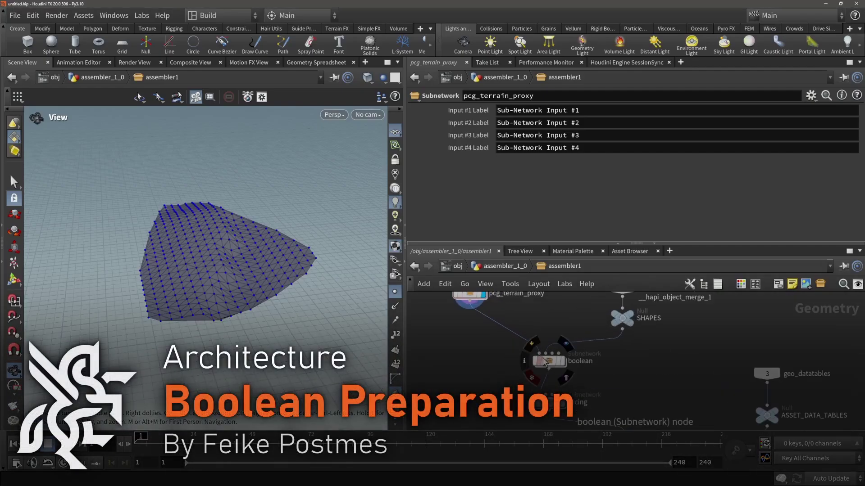
Open the boolean subnetwork and move its output node farther away from the inputs to make room
double_click(553, 367)
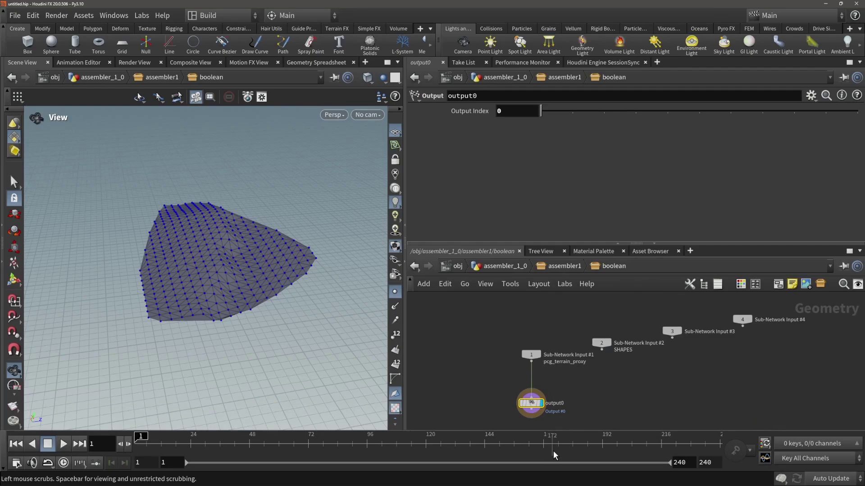
middle_click_drag(550, 361, 550, 348)
scroll(574, 352, "down", 3)
middle_click_drag(607, 362, 571, 322)
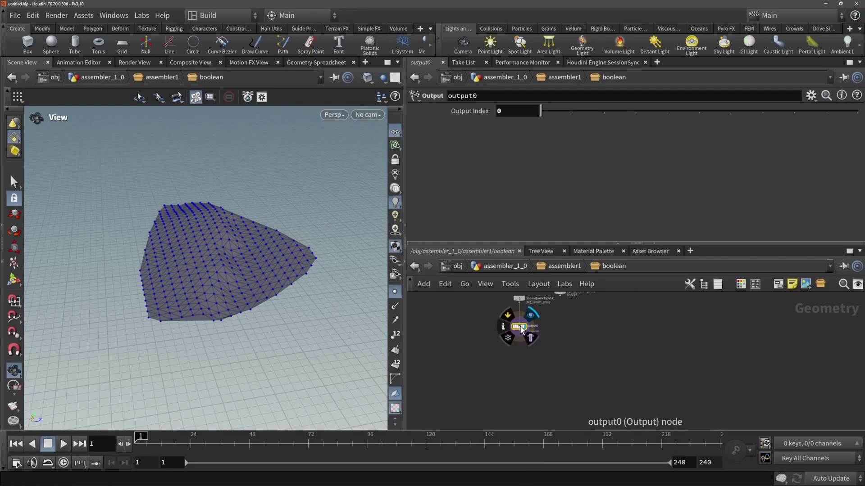
left_click_drag(520, 327, 545, 402)
middle_click_drag(577, 347, 566, 392)
Add a PolyExtrude node below the pcg_terrain_proxy input
key("Tab")
key("Escape")
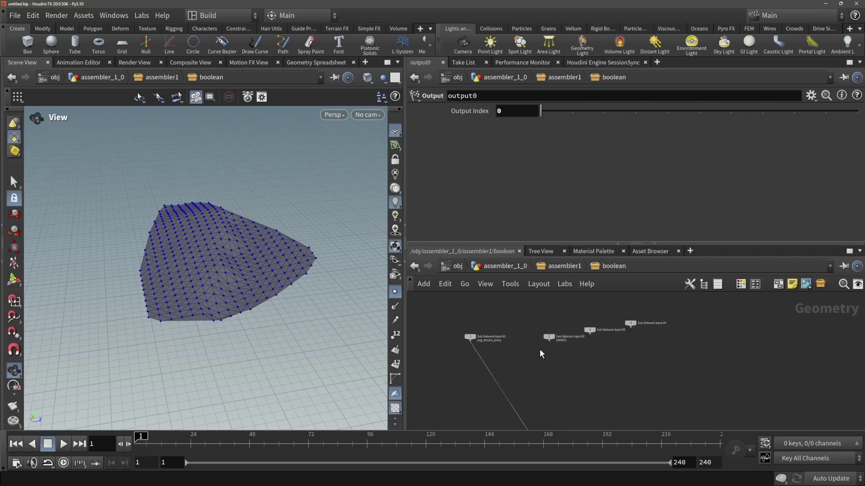
key("Tab")
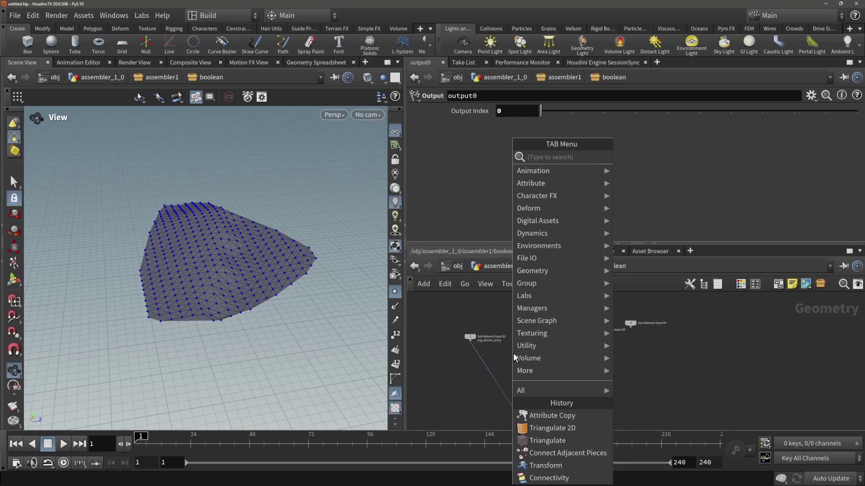
type("pol")
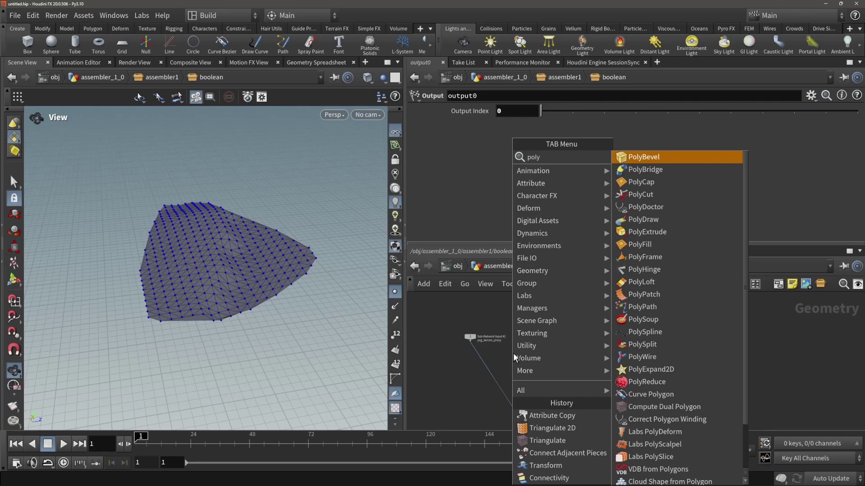
type("yex")
key("Return")
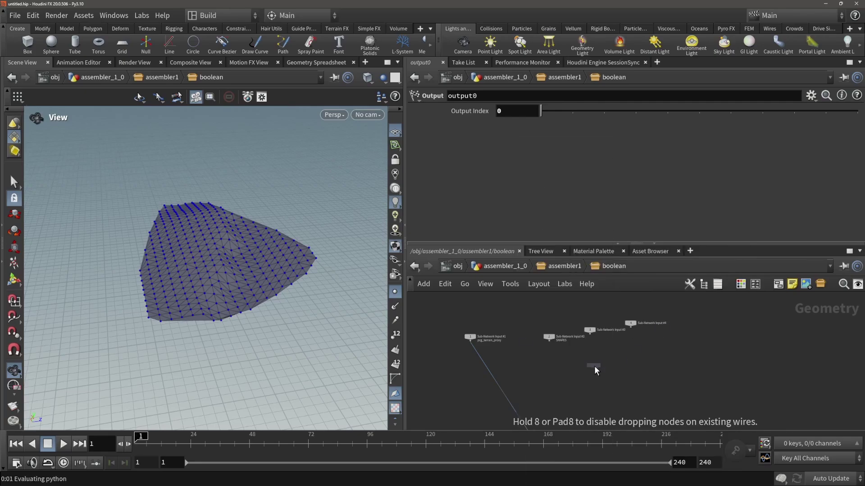
left_click(447, 380)
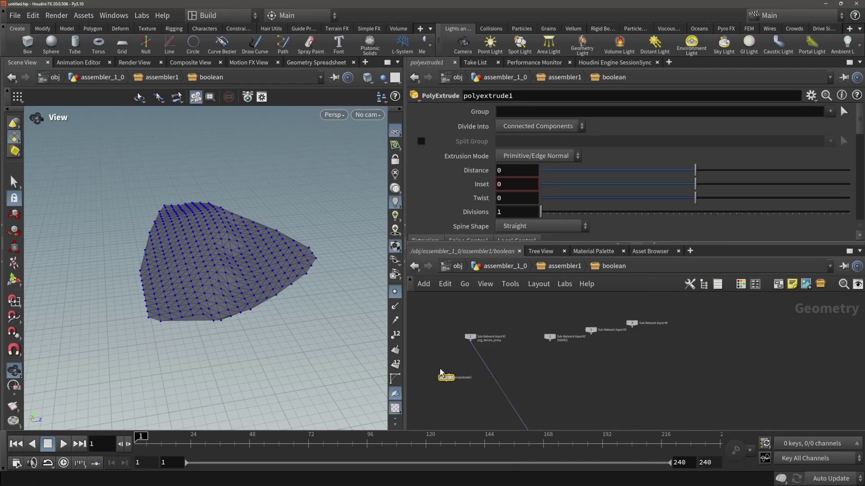
Add a displayed Point Wrangle fed by the pcg_terrain_proxy input, with the code @N = {0, -1, 0};
key("Tab")
type("pointw")
key("Return")
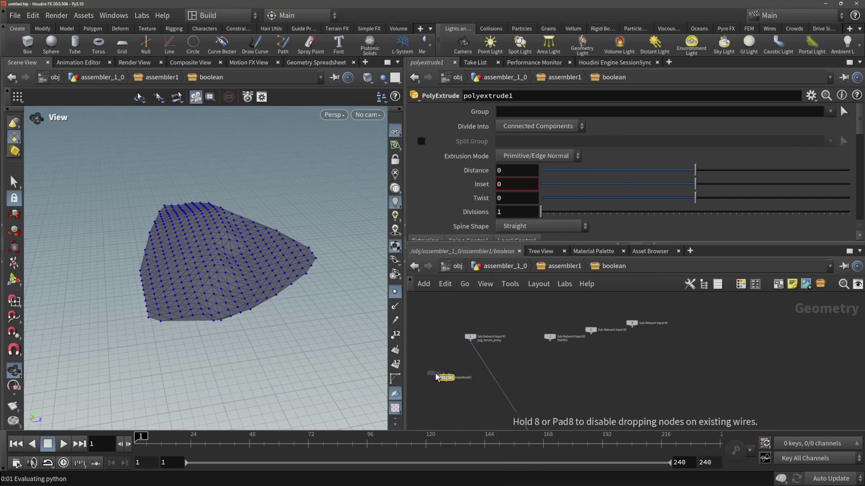
scroll(424, 380, "up", 3)
left_click(461, 340)
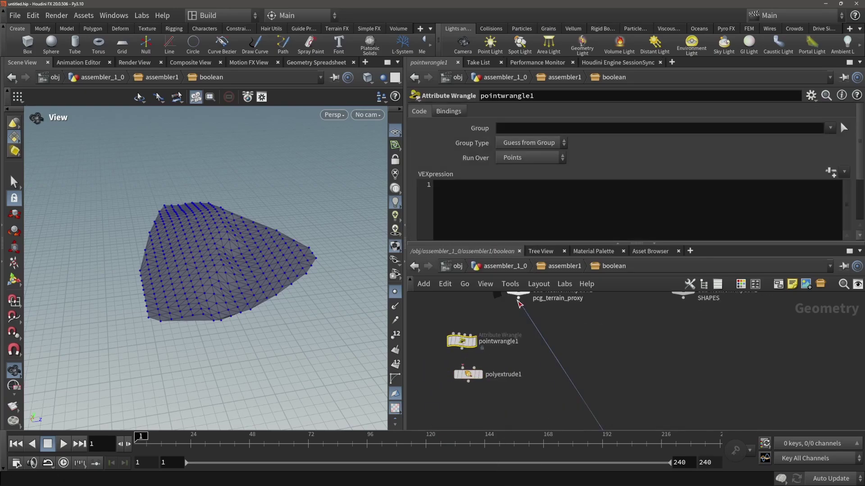
left_click_drag(518, 299, 472, 339)
left_click(475, 342)
left_click(483, 197)
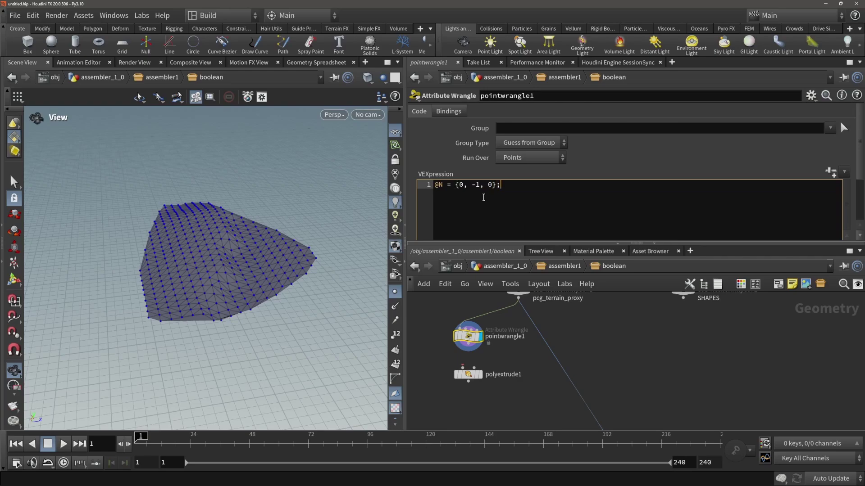
Connect the wrangle's output to the PolyExtrude node and display the extrude
left_click(470, 348)
left_click(469, 368)
left_click_drag(472, 377, 473, 369)
Set the PolyExtrude's extrusion mode to Point Normal with a distance of 0.582
left_click(535, 156)
left_click(532, 181)
left_click(695, 171)
left_click_drag(696, 171, 785, 171)
left_click_drag(254, 306, 212, 310)
scroll(212, 310, "up", 3)
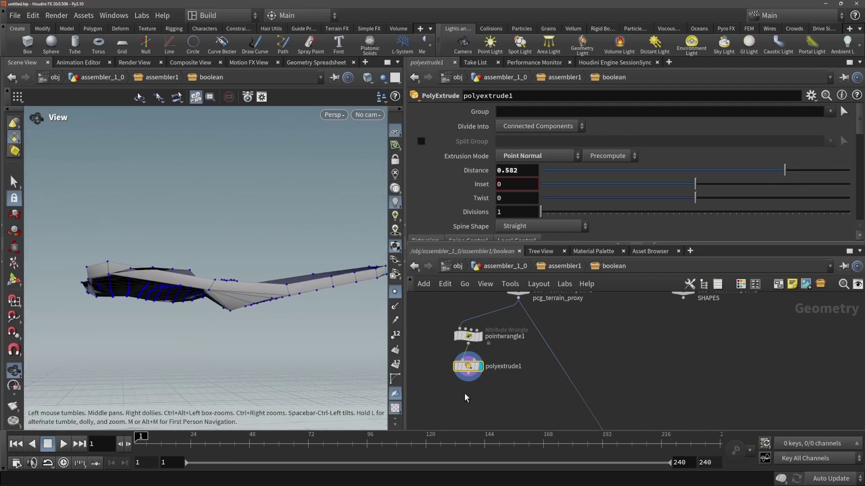
Show point normals in the viewport and compare the wrangle's output with the PolyExtrude's
left_click(468, 335)
middle_click_drag(415, 296, 467, 326)
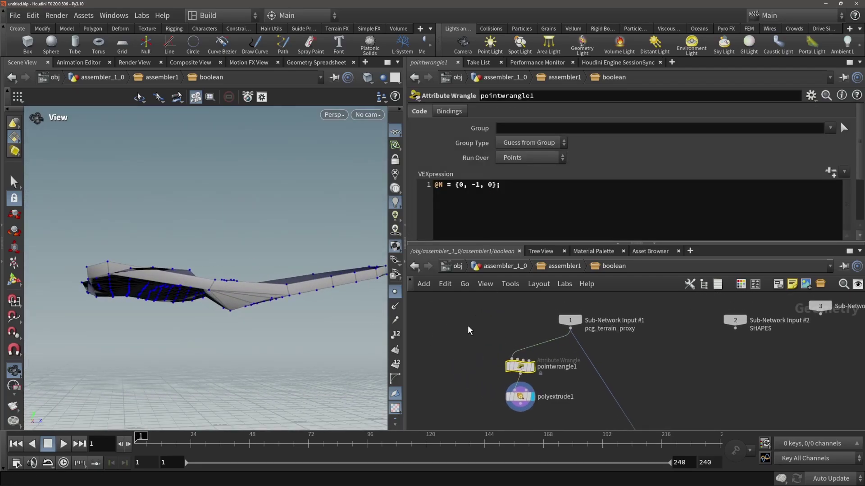
left_click_drag(333, 226, 279, 291)
left_click(395, 306)
left_click(534, 369)
left_click(535, 398)
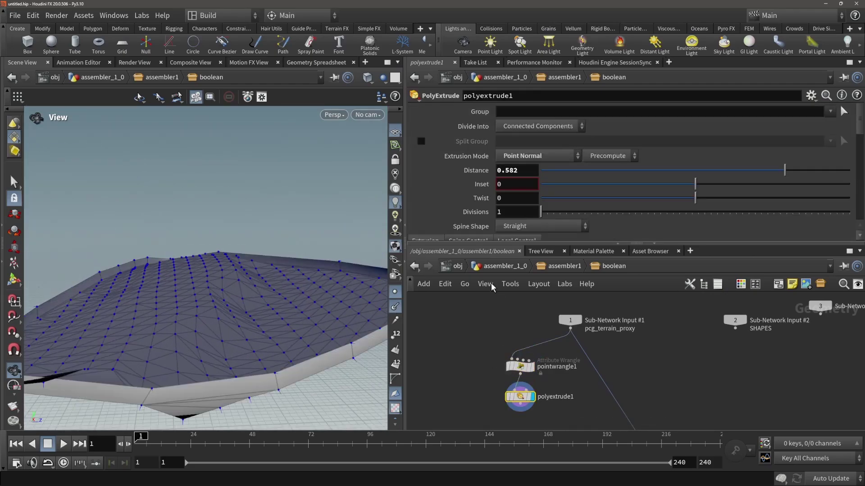
Set the PolyExtrude's point normal source to Attribute and its distance to 1
left_click(608, 155)
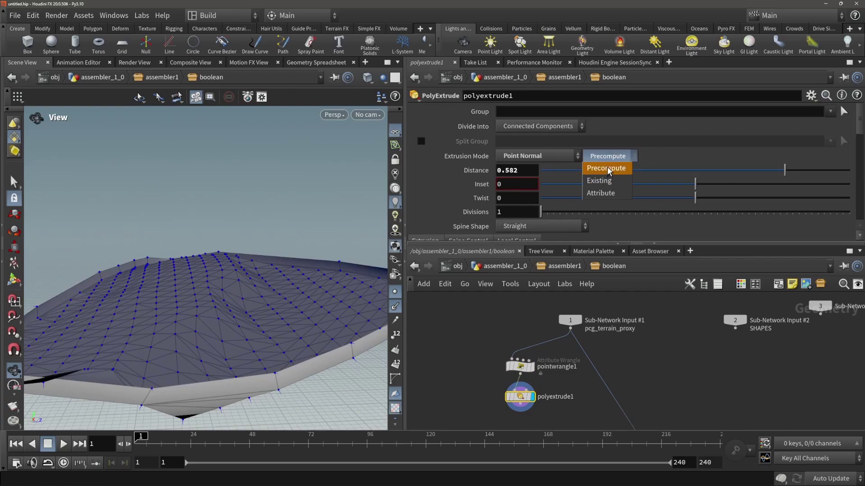
left_click(602, 193)
scroll(116, 293, "down", 5)
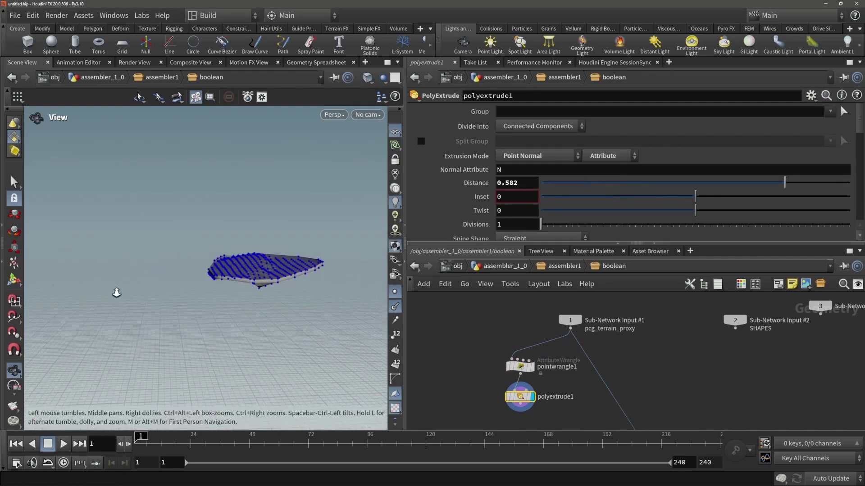
scroll(259, 290, "up", 5)
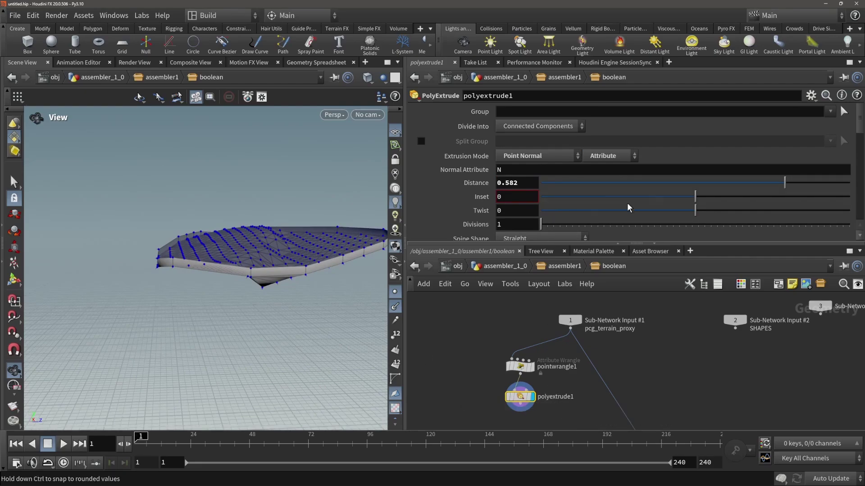
left_click_drag(781, 193, 849, 183)
left_click_drag(276, 248, 655, 259)
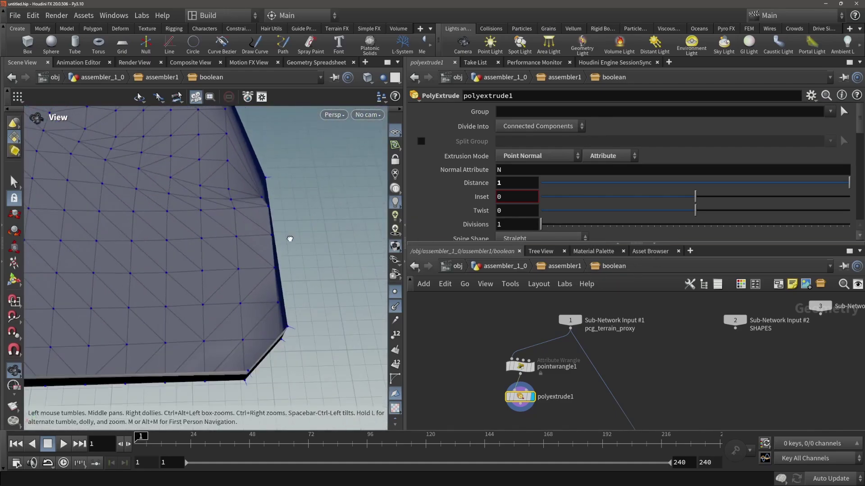
Display the wrangle's output and examine the point normals along the terrain's border
left_click(535, 367)
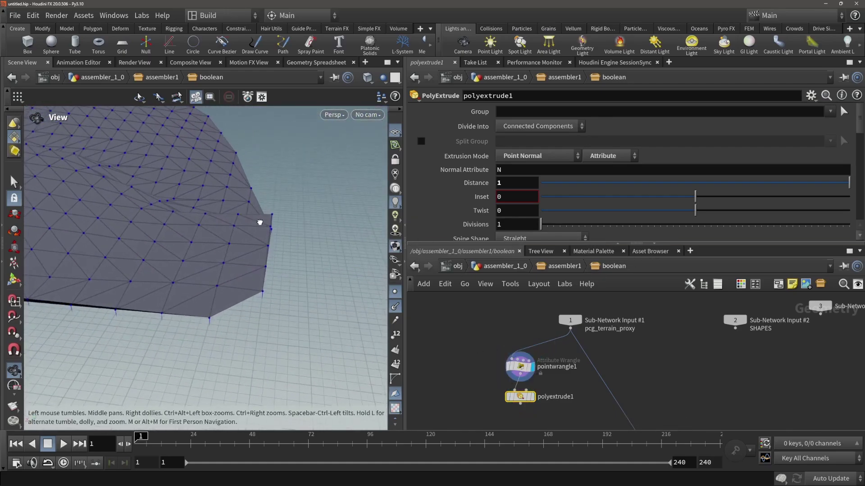
left_click_drag(241, 217, 478, 301)
scroll(531, 331, "down", 4)
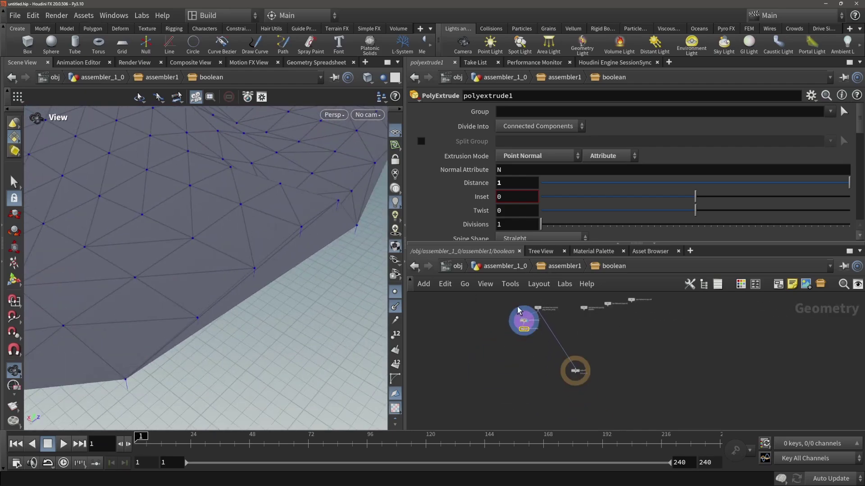
left_click_drag(270, 284, 370, 262)
scroll(521, 329, "up", 2)
scroll(521, 329, "up", 2)
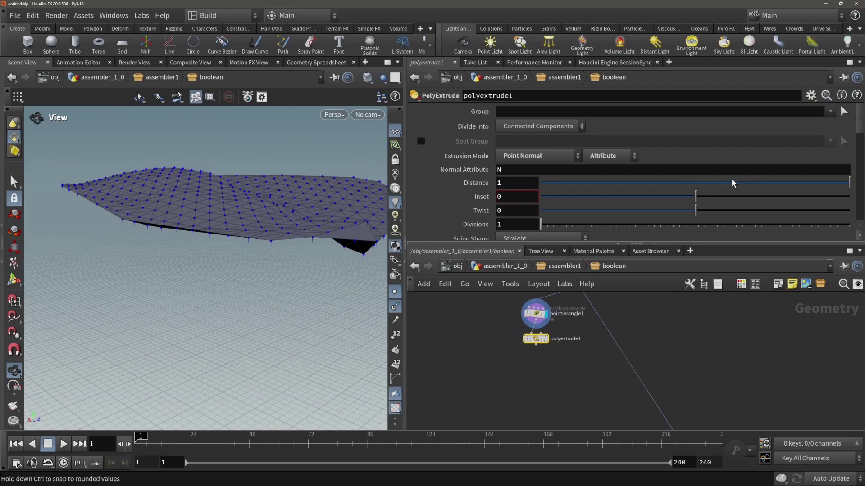
Display the PolyExtrude result again and try extrusion distances of 13.3 and 2.2
middle_click_drag(508, 183, 581, 155)
left_click(547, 339)
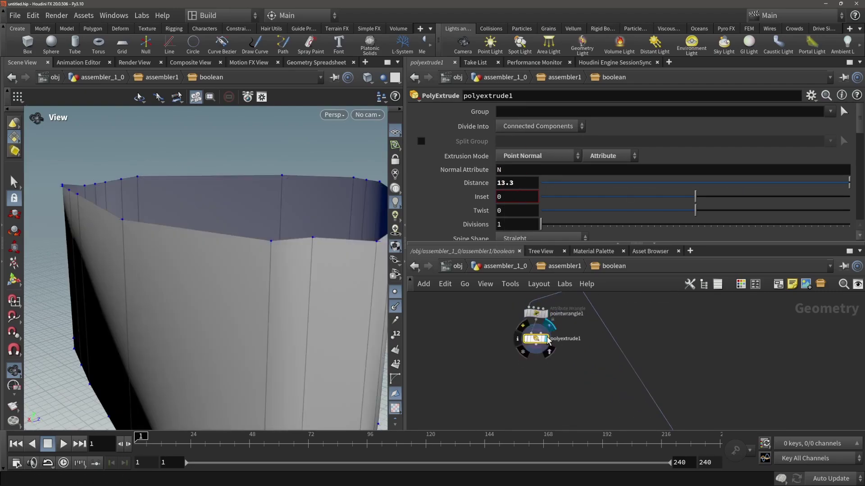
left_click_drag(171, 243, 226, 208)
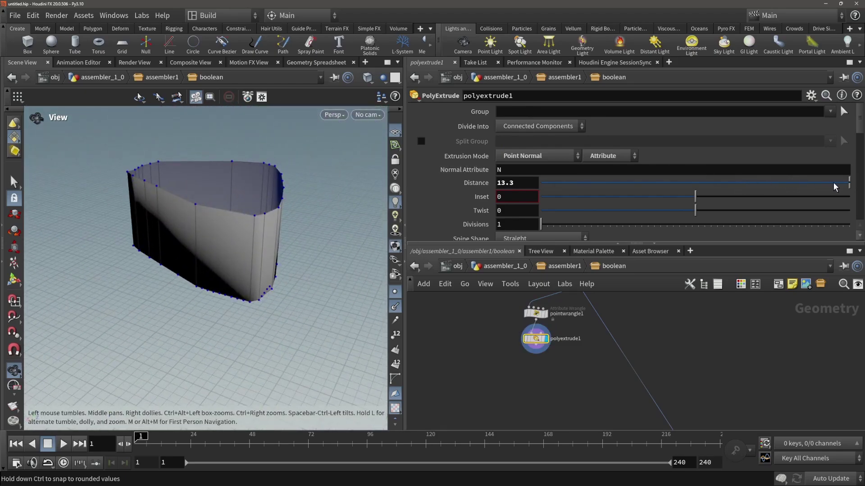
left_click_drag(800, 183, 844, 195)
middle_click_drag(522, 185, 594, 188)
left_click_drag(250, 199, 225, 187)
key("Tab")
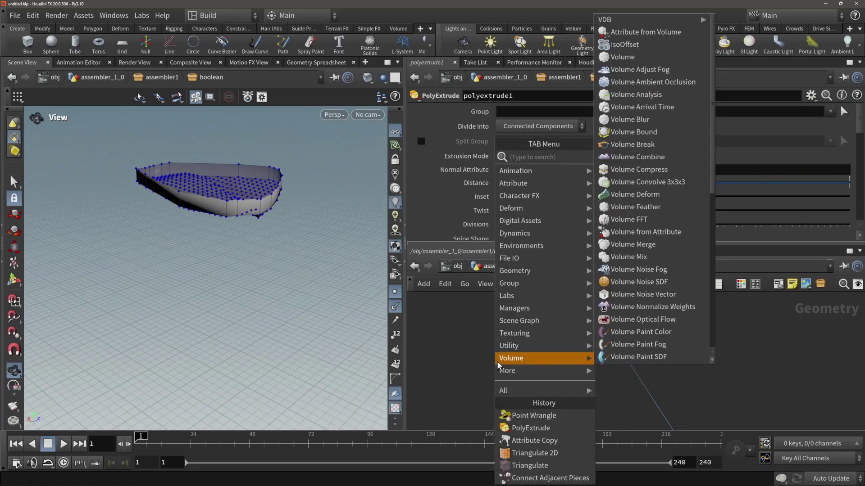
type("pol")
key("Escape")
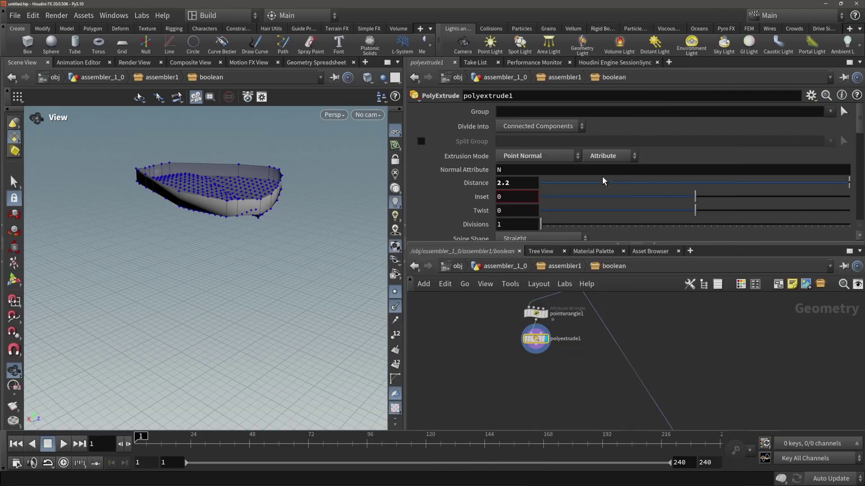
Enable Output Back on the PolyExtrude to close the terrain solid, and hide the viewport's point markers
scroll(613, 193, "down", 6)
left_click(518, 207)
left_click_drag(291, 191, 239, 197)
scroll(240, 197, "up", 4)
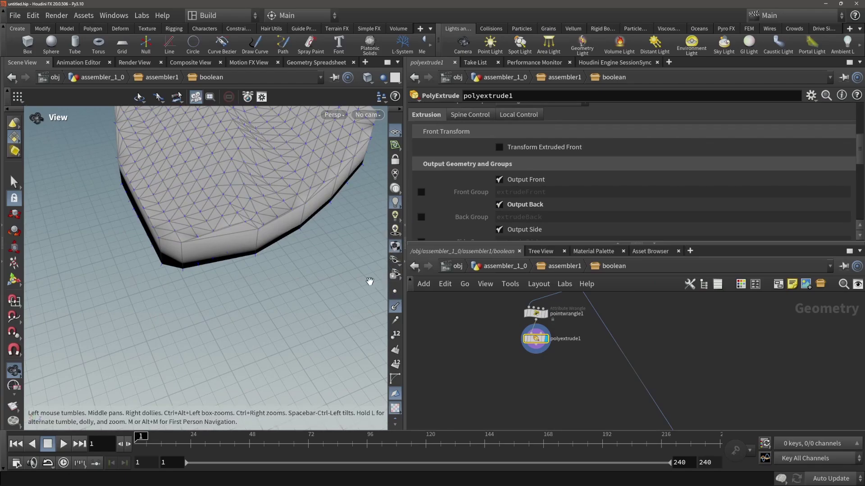
scroll(220, 203, "down", 3)
left_click_drag(337, 267, 158, 212)
scroll(657, 355, "down", 6)
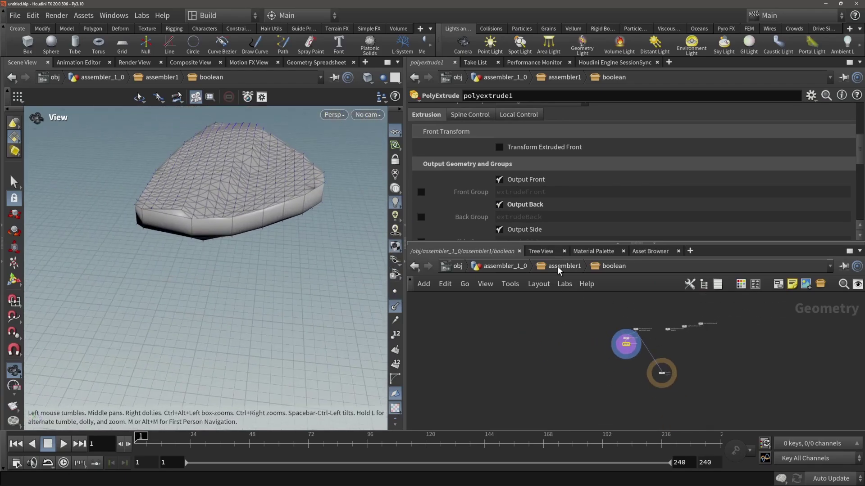
Set the PolyExtrude's distance to 20 so the terrain becomes a deep solid block
scroll(660, 358, "up", 5)
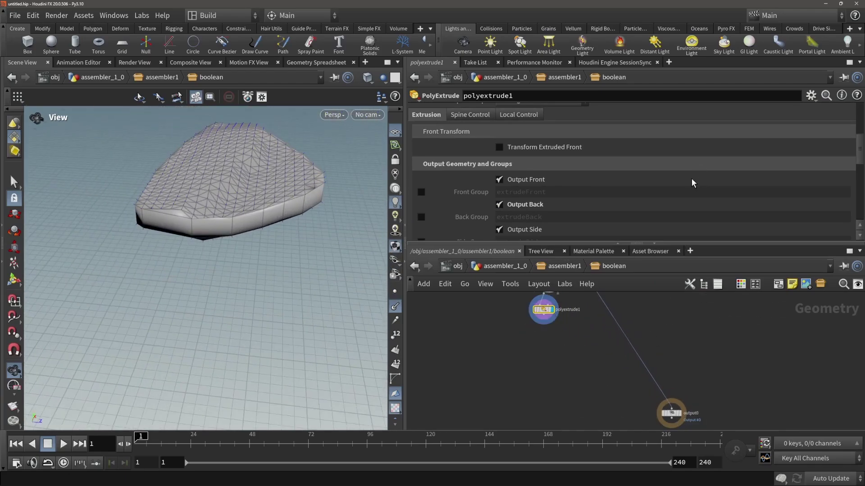
scroll(587, 346, "down", 3)
scroll(573, 313, "up", 4)
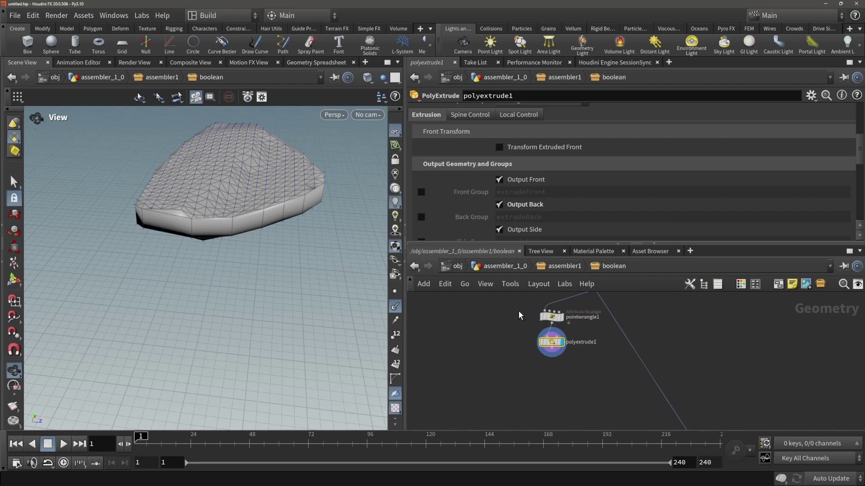
left_click_drag(520, 313, 555, 321)
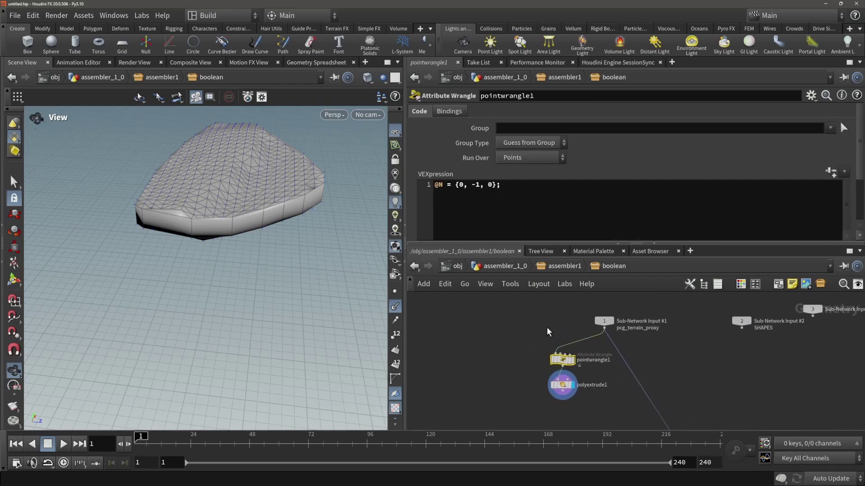
left_click(562, 385)
scroll(543, 181, "up", 10)
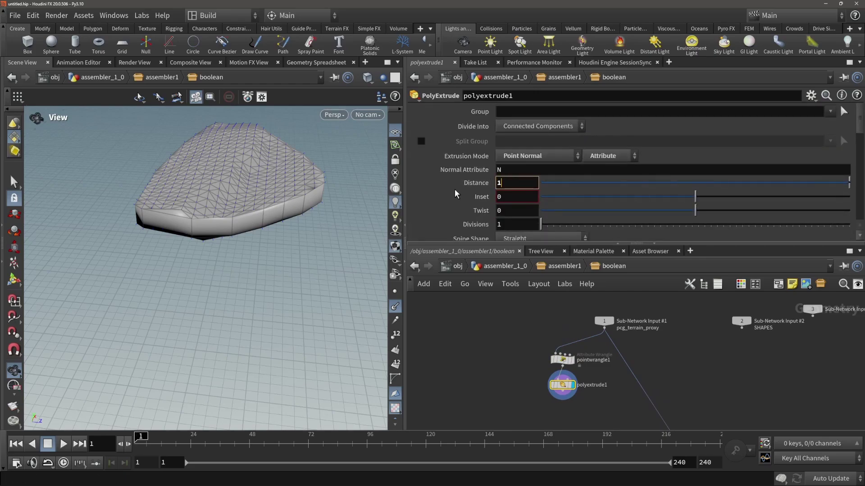
key("Return")
left_click_drag(288, 243, 227, 226)
scroll(219, 239, "down", 4)
Add a Boolean node below the PolyExtrude and connect the extruded terrain to its first input
middle_click_drag(712, 376, 641, 330)
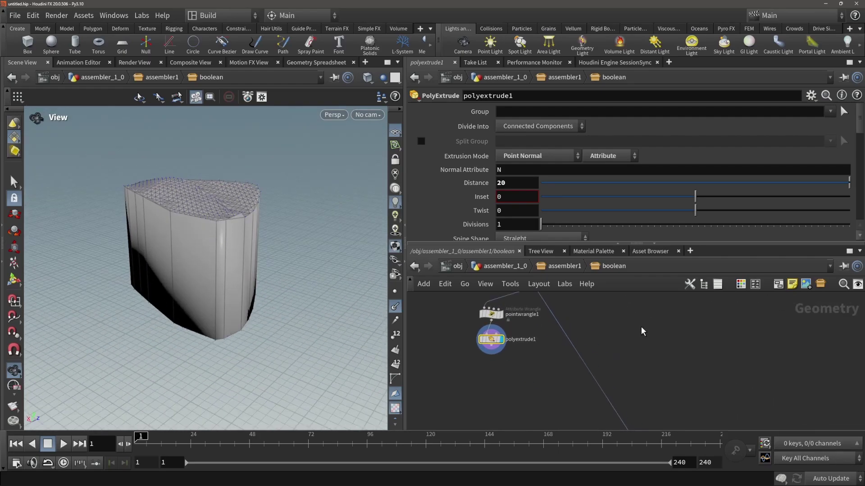
key("Tab")
type("bool")
key("Return")
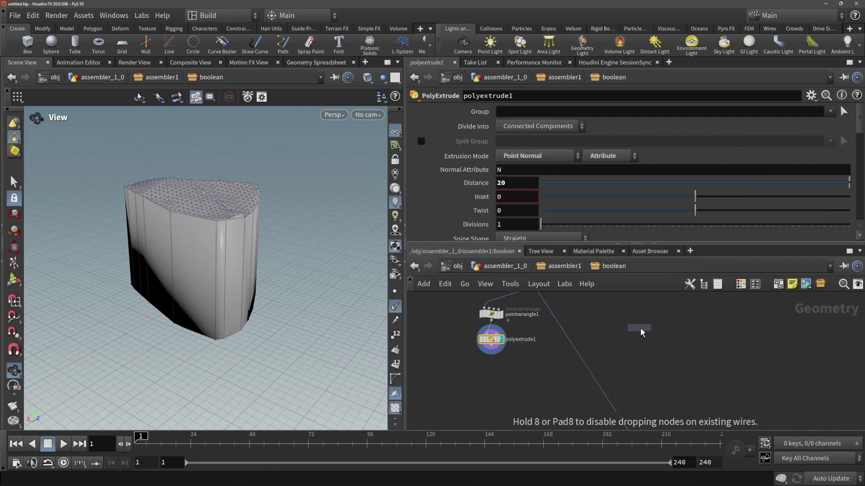
left_click(502, 395)
scroll(508, 364, "up", 3)
left_click(485, 341)
left_click(487, 397)
Add a Null node below the SHAPES input and connect that input to it
scroll(504, 378, "down", 1)
key("Tab")
type("null")
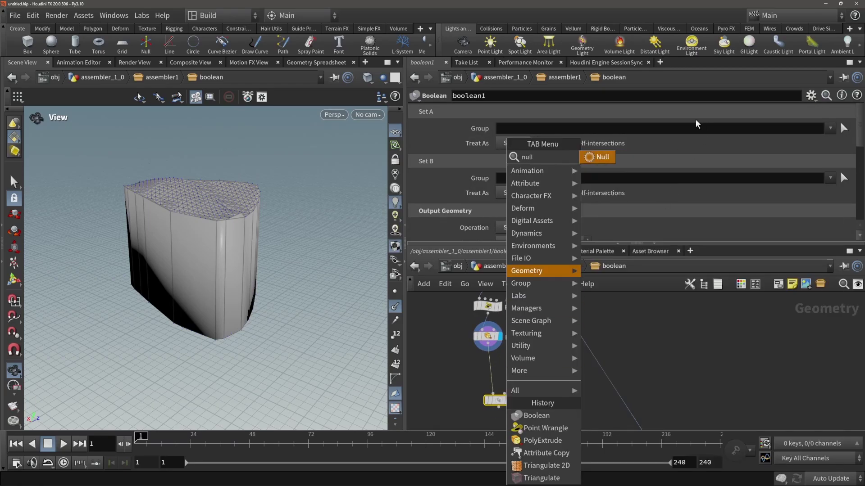
key("Return")
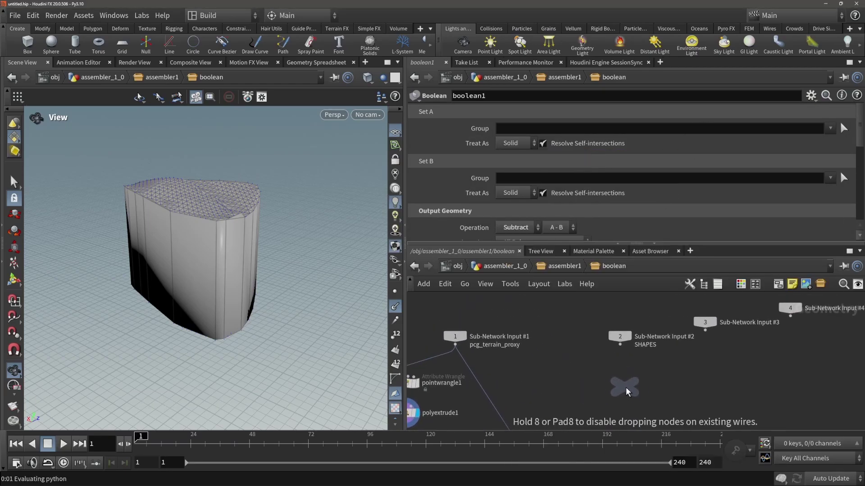
left_click(623, 383)
left_click(626, 376)
left_click(622, 352)
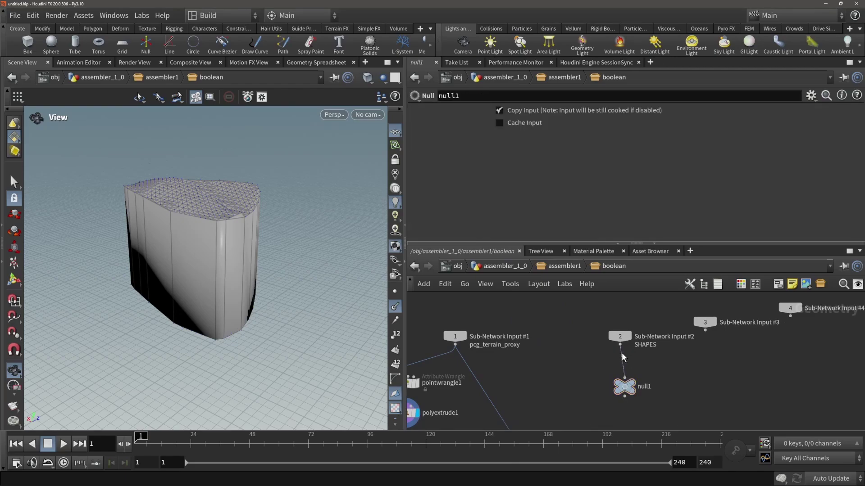
Align the Null node under the SHAPES input and rename it shapes
left_click_drag(627, 387, 623, 384)
double_click(641, 383)
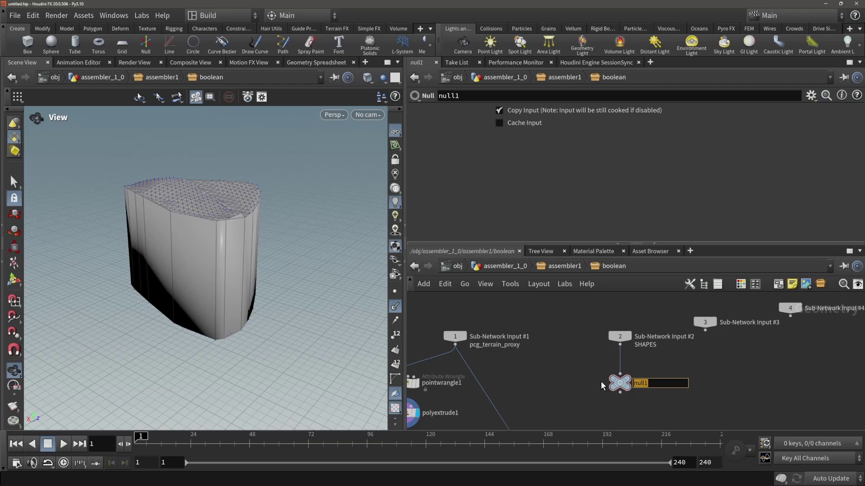
type("shapes")
key("Return")
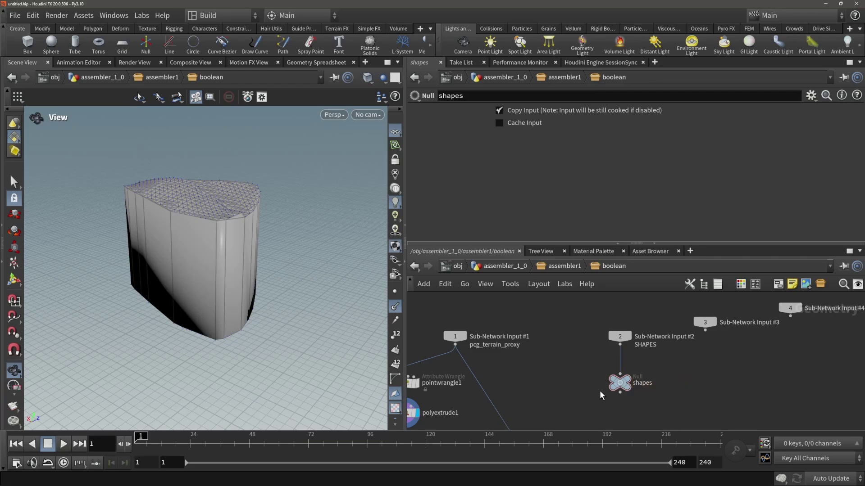
Connect the shapes Null to the Boolean's second input, display the Boolean and inspect the cut in the terrain
middle_click_drag(601, 398, 695, 345)
left_click(615, 335)
left_click(524, 399)
left_click(533, 420)
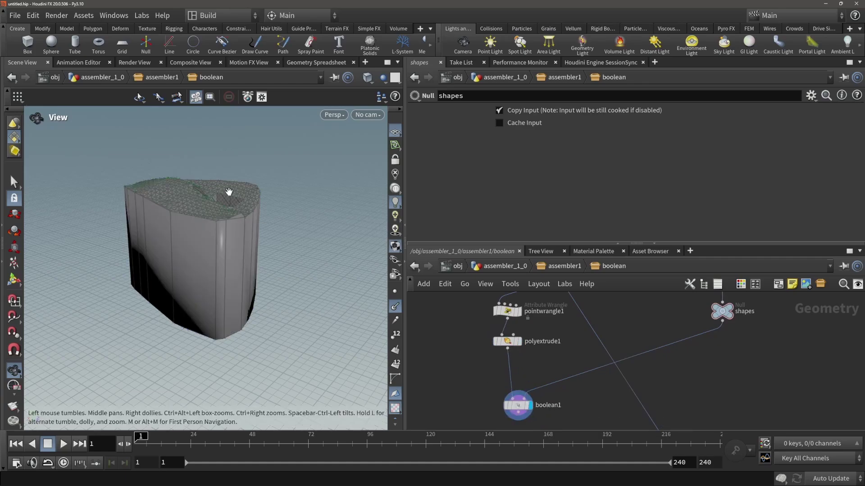
left_click_drag(218, 187, 146, 219)
scroll(149, 219, "up", 8)
left_click_drag(313, 220, 220, 197)
scroll(294, 244, "down", 5)
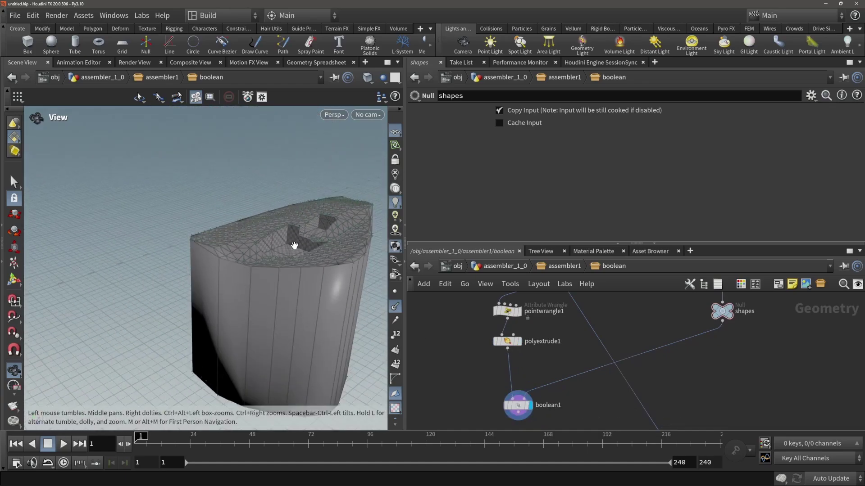
Set the Boolean's Subtract operation to B - A and inspect the trimmed building shapes from several angles
left_click(518, 405)
left_click_drag(252, 235, 358, 243)
scroll(516, 189, "down", 2)
left_click_drag(229, 246, 252, 221)
left_click(520, 184)
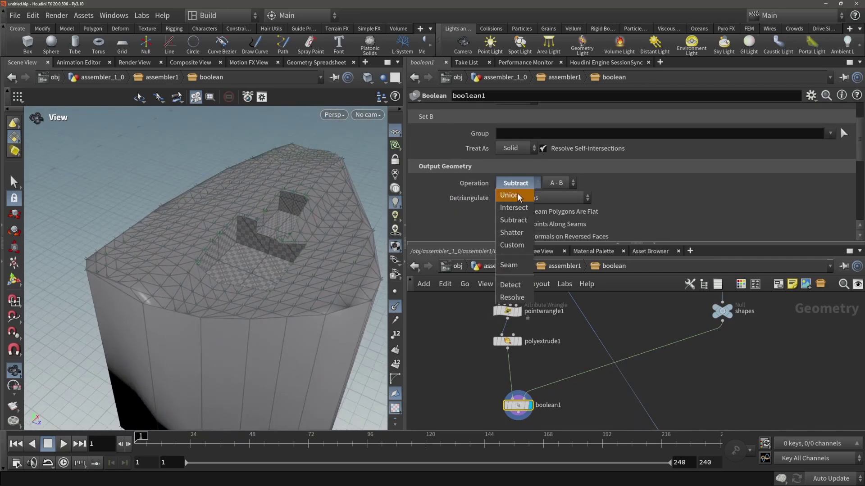
left_click(517, 193)
left_click(558, 183)
left_click(554, 207)
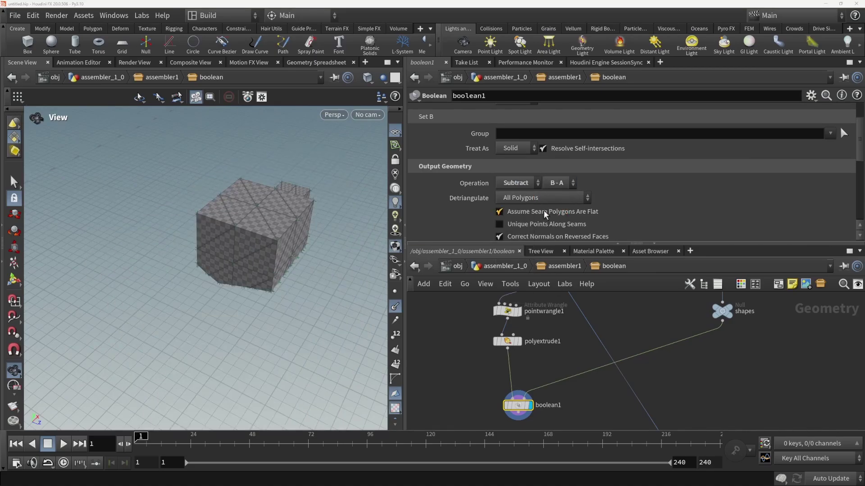
left_click_drag(303, 205, 369, 225)
left_click_drag(284, 252, 363, 250)
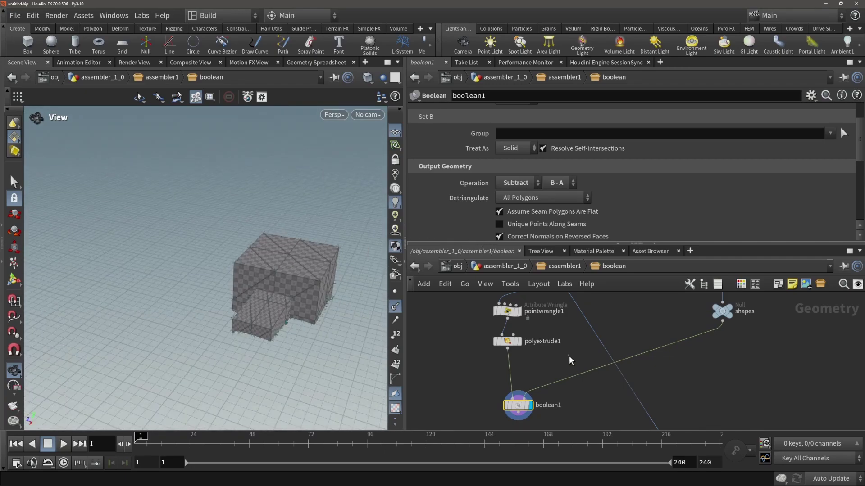
Return to the assembler1 network, display the SHAPES Null and view the incoming shapes
middle_click_drag(587, 351, 533, 379)
key("u")
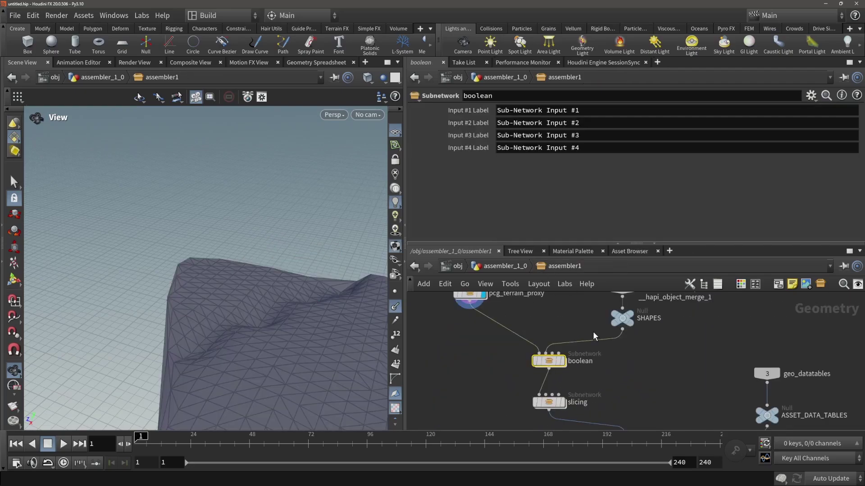
left_click(583, 333)
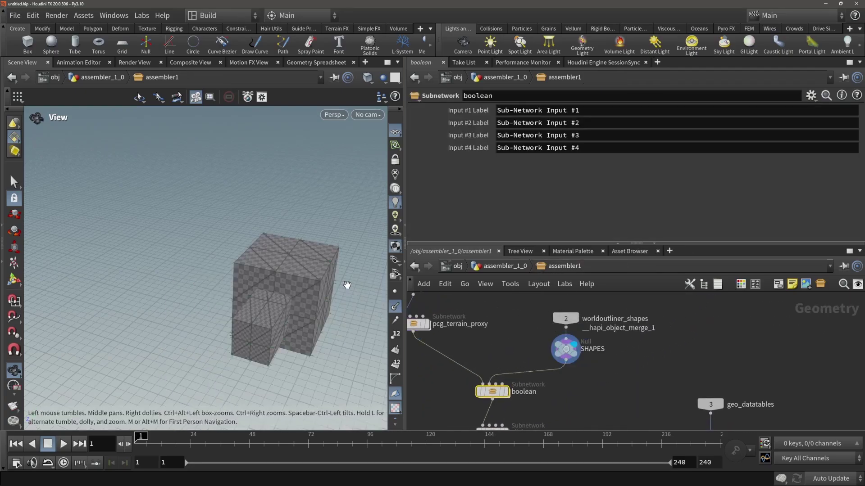
left_click_drag(347, 286, 207, 265)
key("Tab")
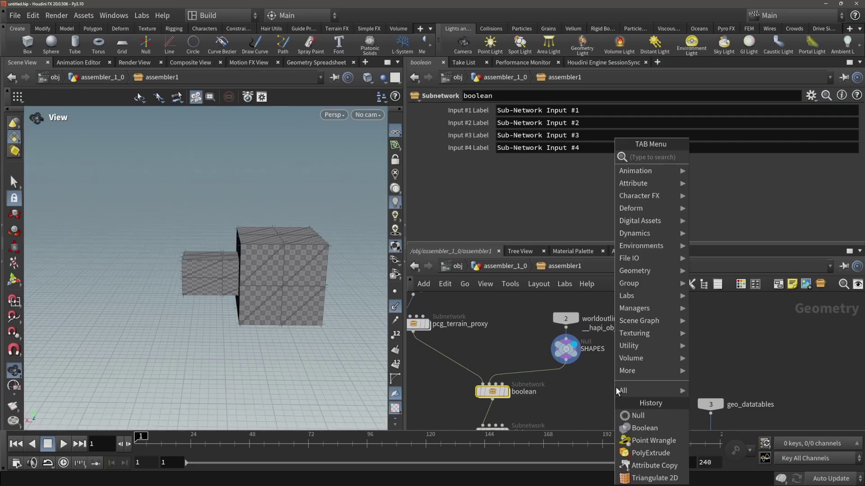
key("Escape")
left_click_drag(189, 323, 210, 265)
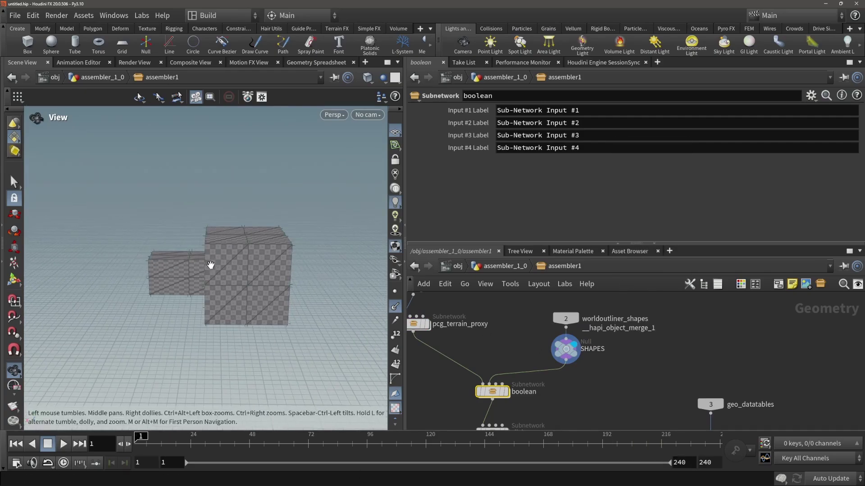
Split the scene view pane, add a Geometry Spreadsheet there and show the primitive attributes of SHAPES
key("alt+bracketright")
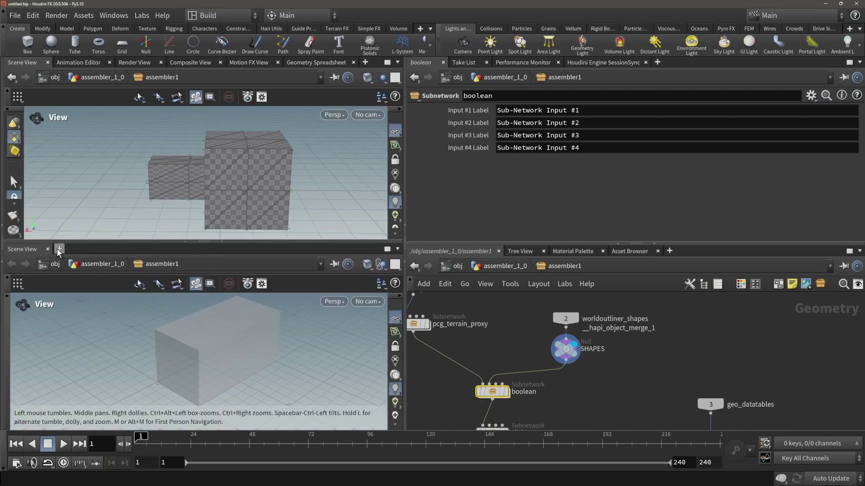
left_click(58, 248)
mouse_move(109, 273)
mouse_move(218, 197)
left_click(255, 197)
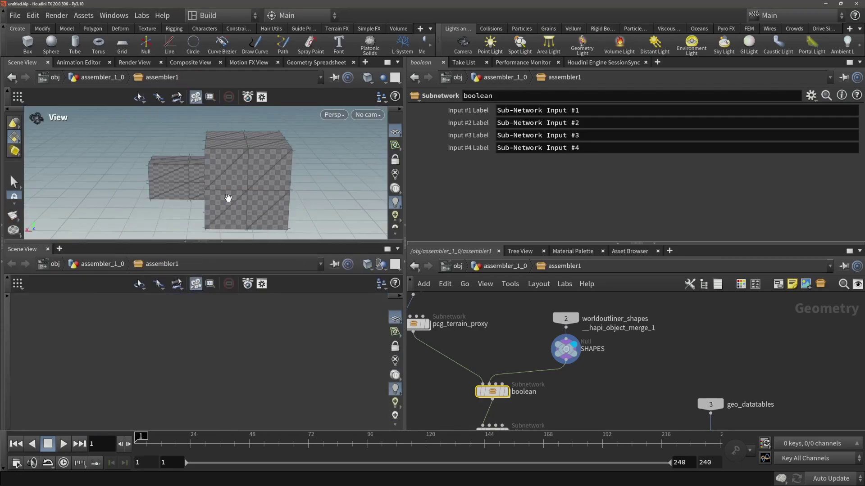
left_click(85, 284)
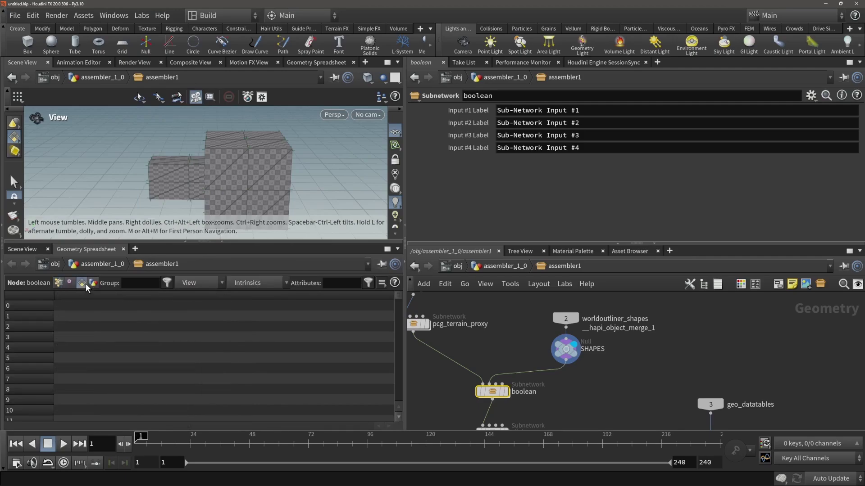
left_click(566, 349)
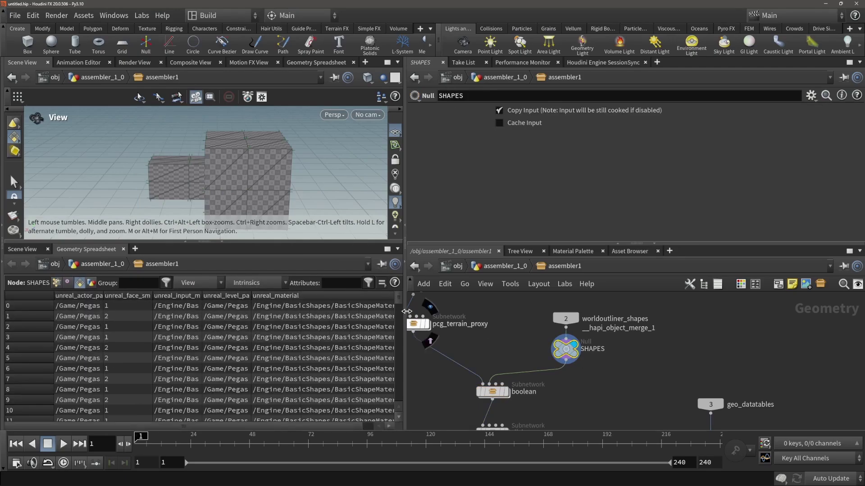
Widen the spreadsheet pane and the unreal_material column to read the full material paths of the two shapes
scroll(397, 349, "right", 1)
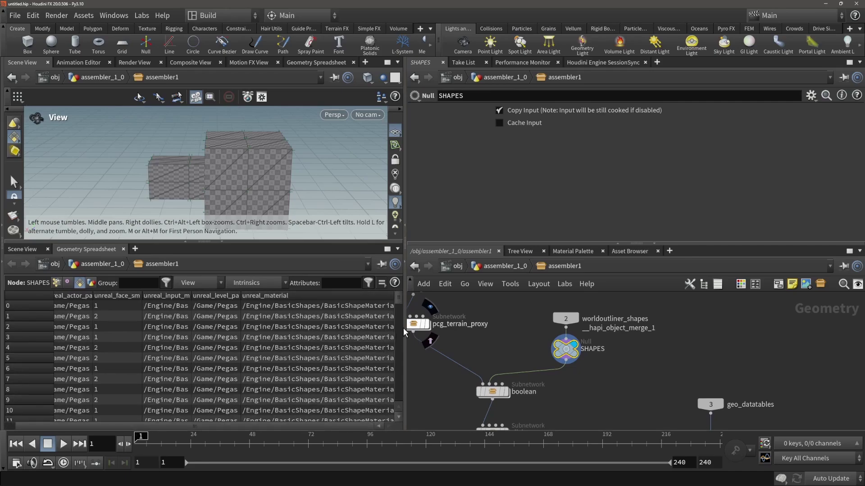
left_click_drag(404, 332, 539, 329)
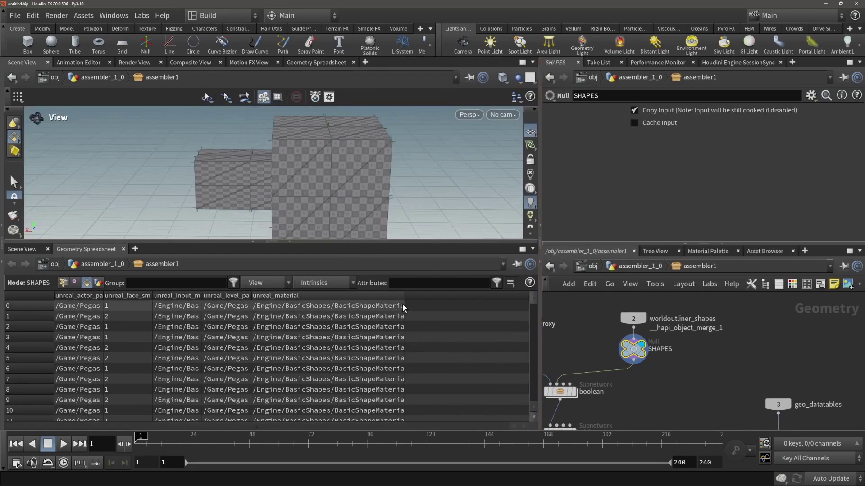
left_click_drag(404, 306, 499, 304)
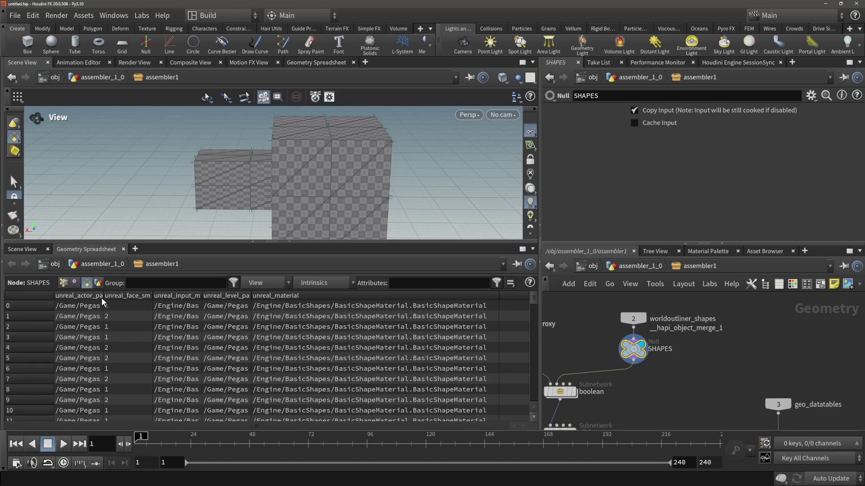
left_click_drag(202, 219, 259, 154)
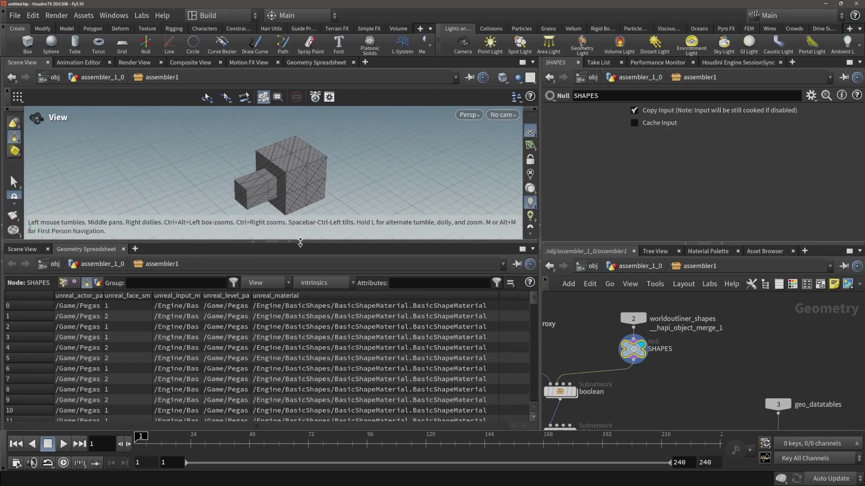
Add a Subnetwork connected to the SHAPES Null and go inside it
scroll(640, 361, "down", 5)
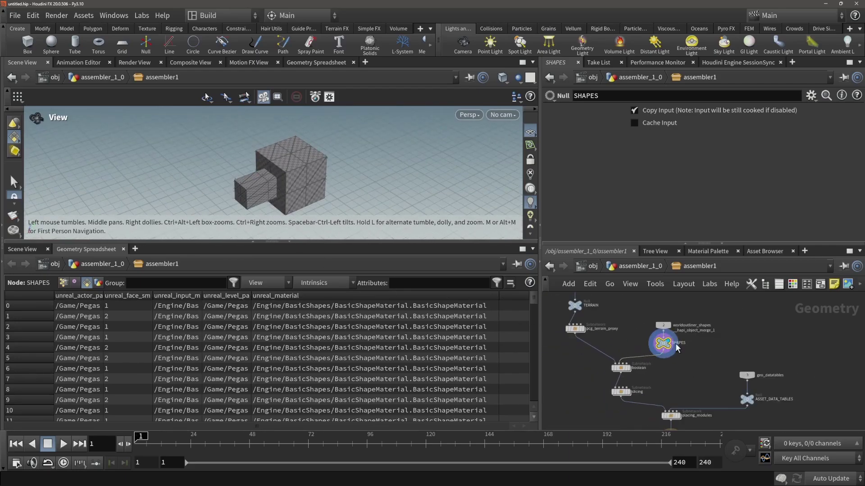
key("Tab")
type("sub")
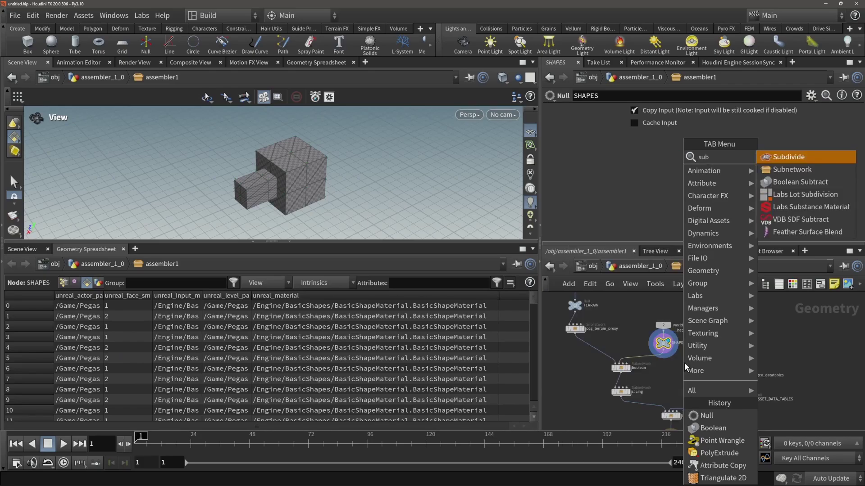
key("Return")
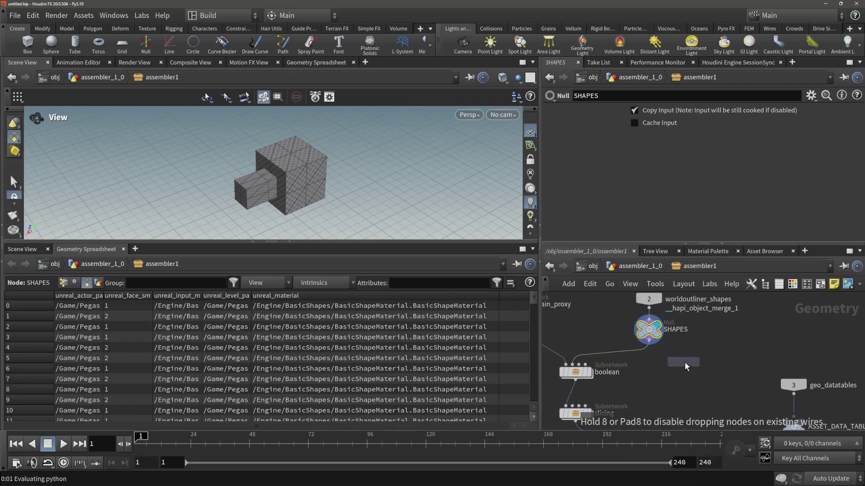
left_click(664, 344)
left_click_drag(606, 328, 628, 409)
double_click(660, 347)
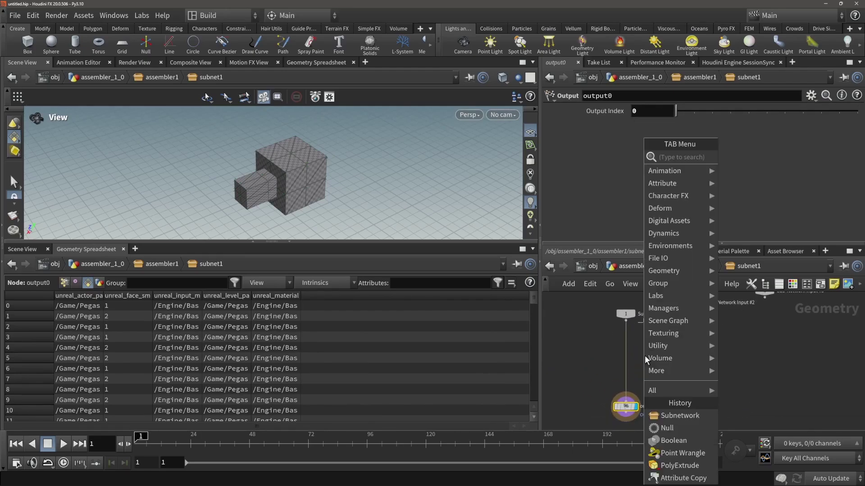
Add a Blast node inside the subnetwork and connect it to the first subnetwork input
key("Tab")
type("bl")
key("Return")
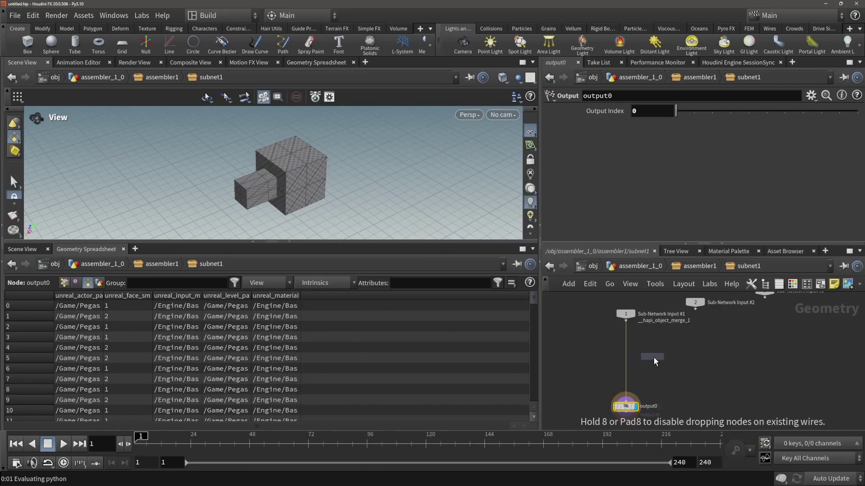
left_click(652, 356)
left_click_drag(631, 323, 652, 350)
left_click(837, 111)
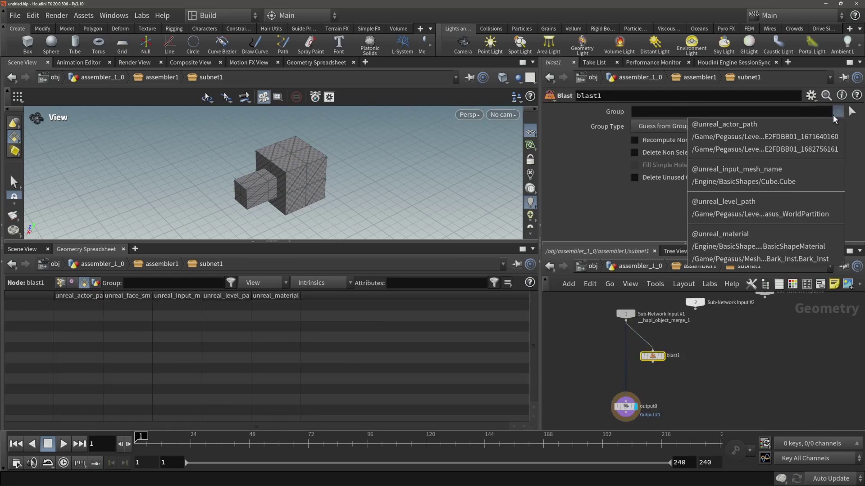
left_click(747, 246)
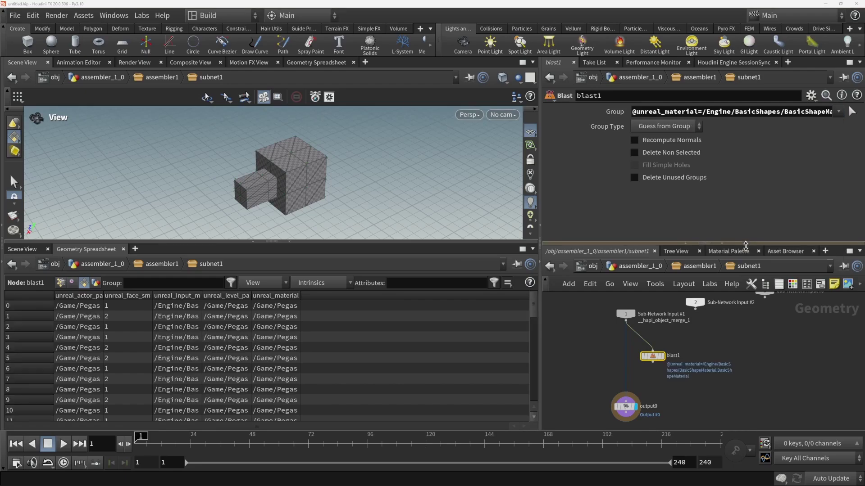
left_click(662, 356)
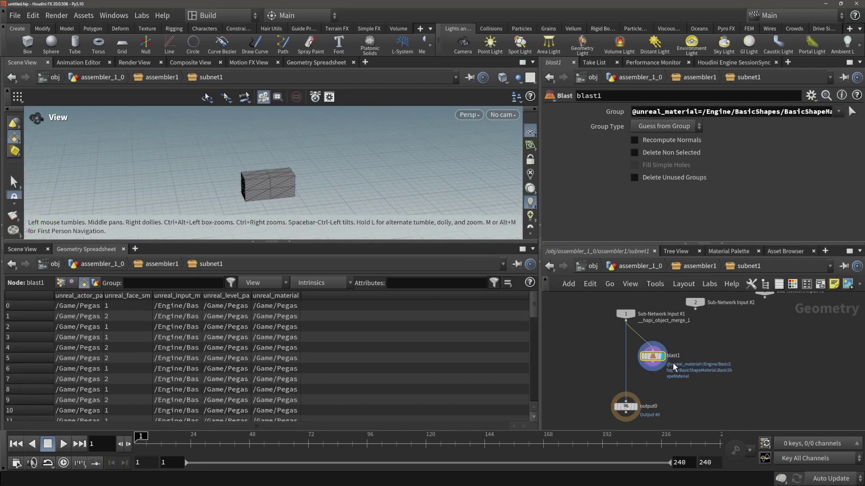
Duplicate the Blast node with its input connection and enable Delete Non Selected on the displayed copy
key("ctrl+c")
key("ctrl+v")
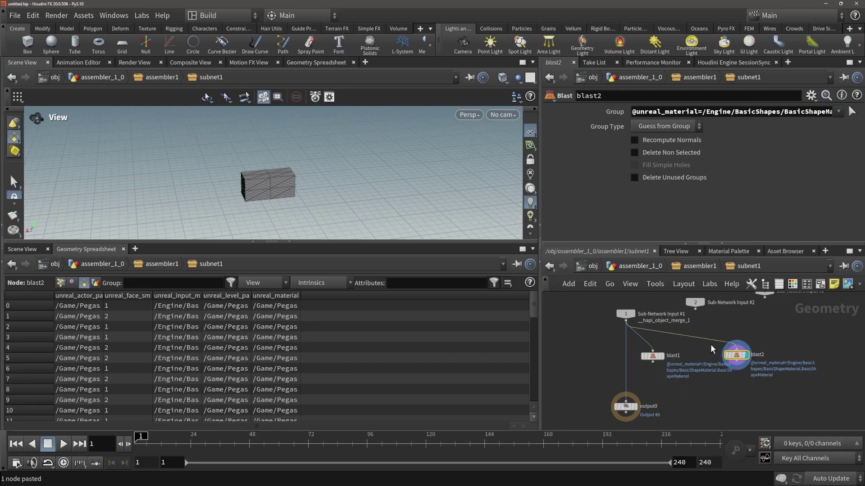
left_click(649, 155)
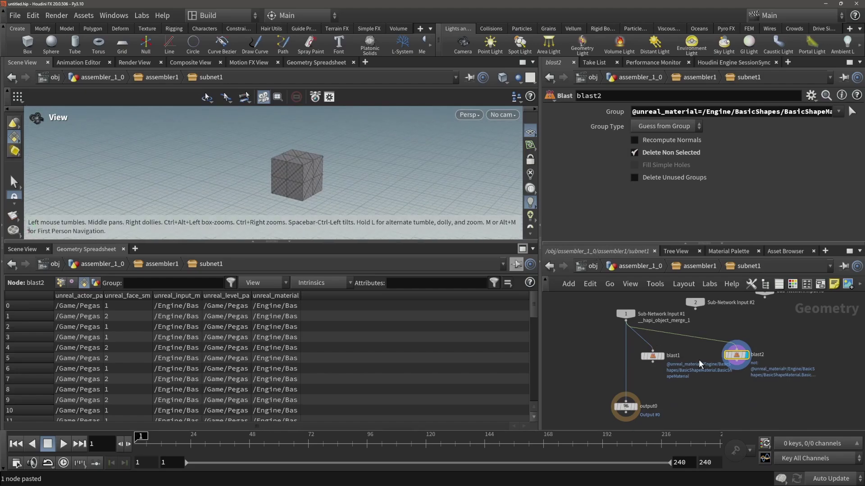
Move the output0 node to sit below and between the two Blast nodes
middle_click_drag(660, 413, 640, 351)
left_click_drag(605, 345, 658, 388)
middle_click_drag(693, 346, 621, 400)
key("Tab")
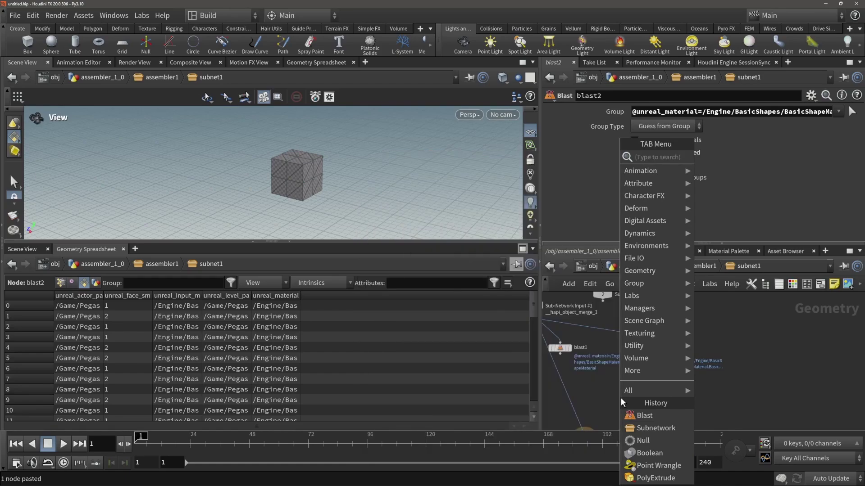
key("Escape")
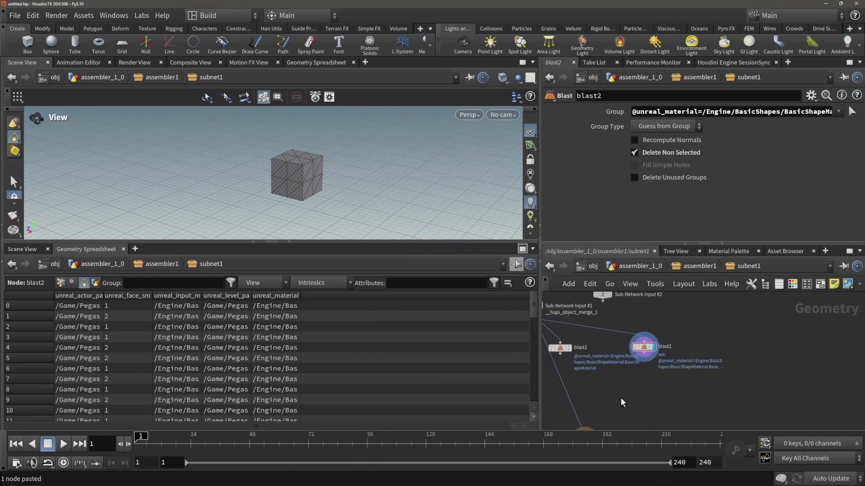
key("Tab")
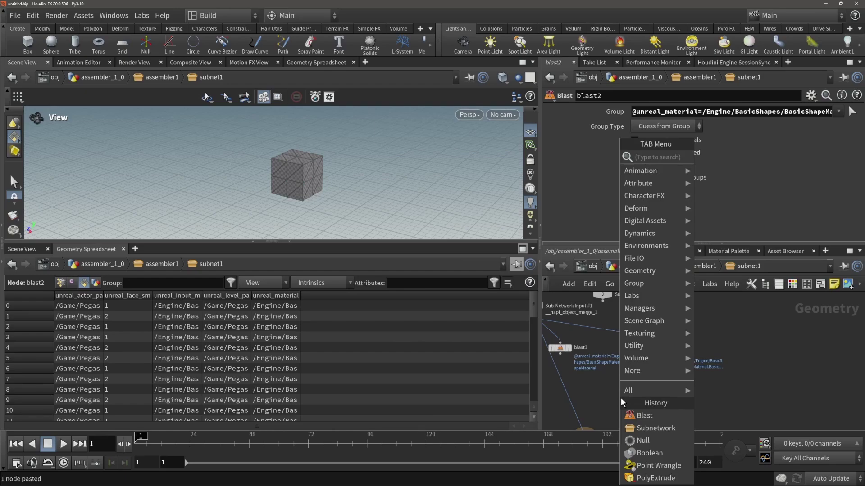
key("Escape")
Duplicate the output0 node below the second Blast, set the copy's Output Index to 1 and select the second Blast
middle_click_drag(620, 406, 648, 369)
left_click_drag(648, 370, 597, 428)
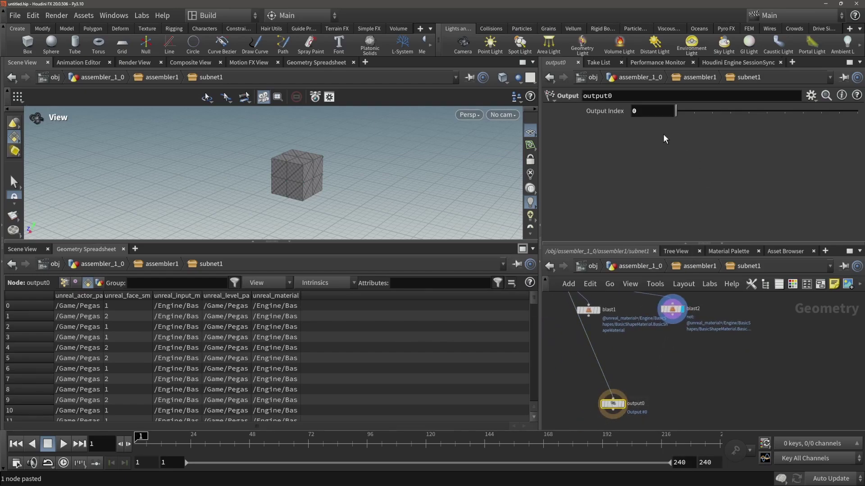
key("ctrl+v")
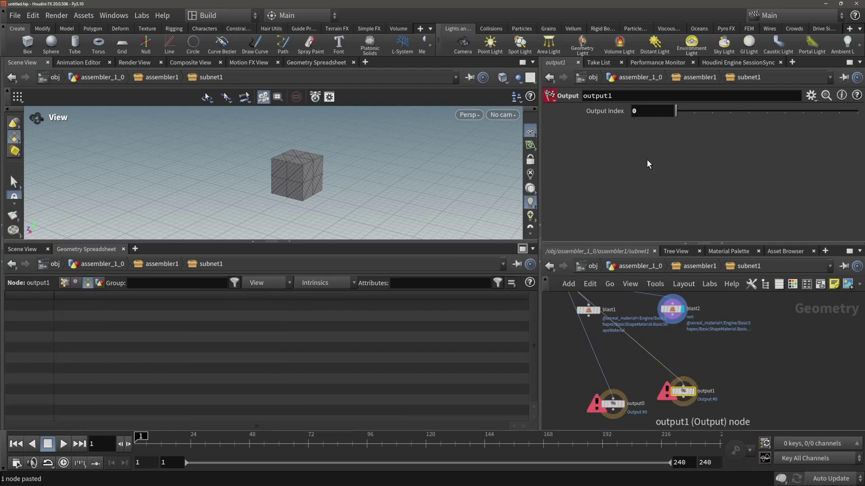
type("1")
key("Return")
left_click(673, 310)
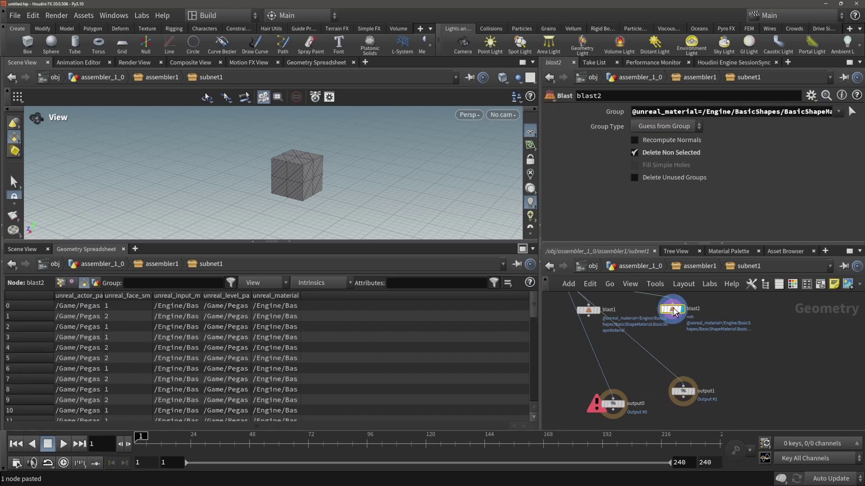
Feed output0 from blast2 and output1 from blast1, and arrange each Blast directly above its own output node
left_click(683, 383)
left_click(672, 315)
left_click(598, 311)
left_click_drag(589, 311, 677, 356)
left_click_drag(672, 310, 587, 329)
left_click_drag(615, 408, 588, 364)
left_click_drag(633, 328, 677, 330)
left_click_drag(687, 393, 682, 368)
scroll(678, 383, "down", 3)
scroll(606, 312, "up", 1)
Return to the network inside assembler1 and save the assembler asset's definition
key("u")
key("u")
key("u")
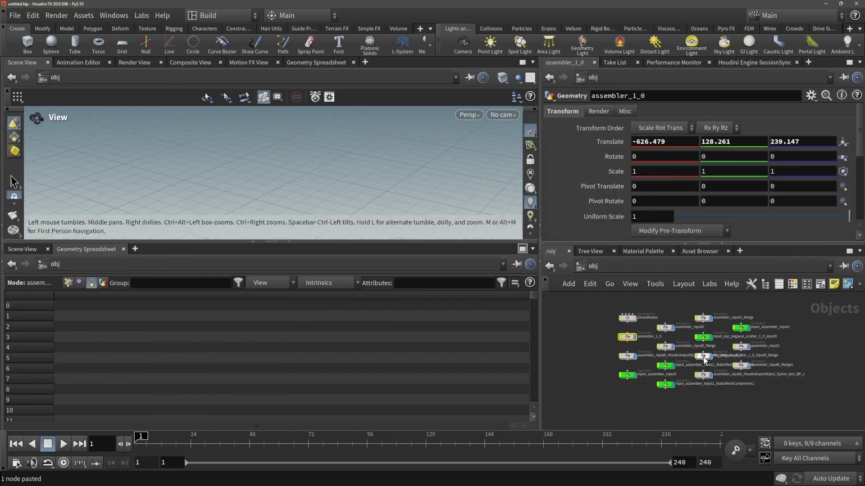
double_click(626, 337)
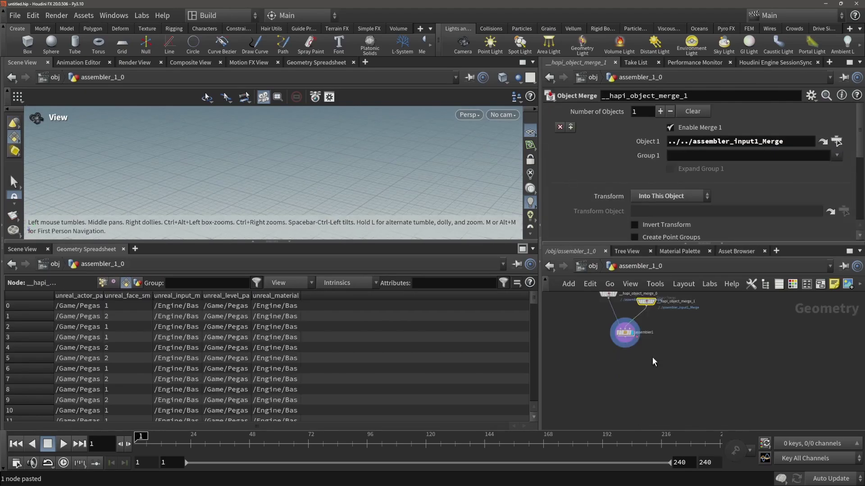
double_click(625, 337)
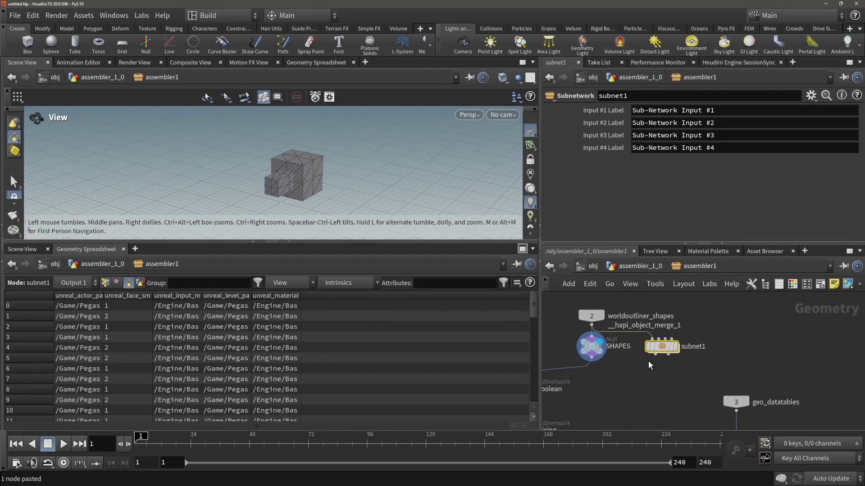
left_click(82, 16)
left_click(239, 86)
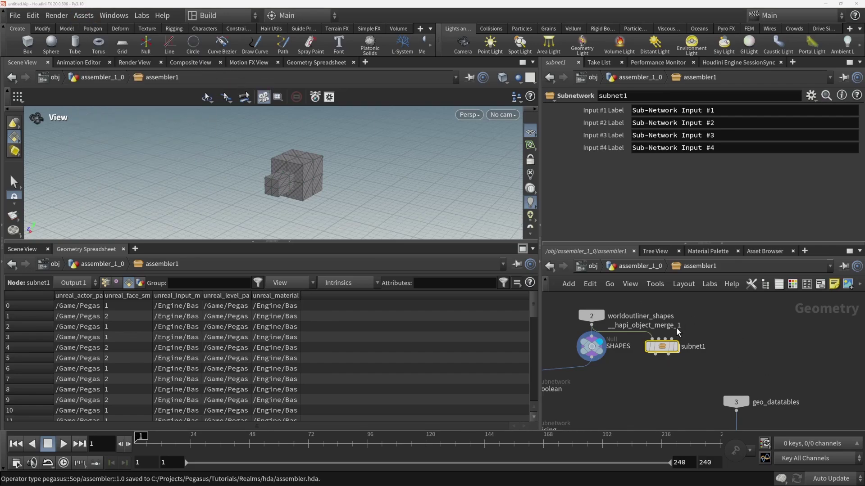
Display subnet1, cut its wire from the worldoutliner_shapes input and feed it from the SHAPES null instead
left_click(676, 346)
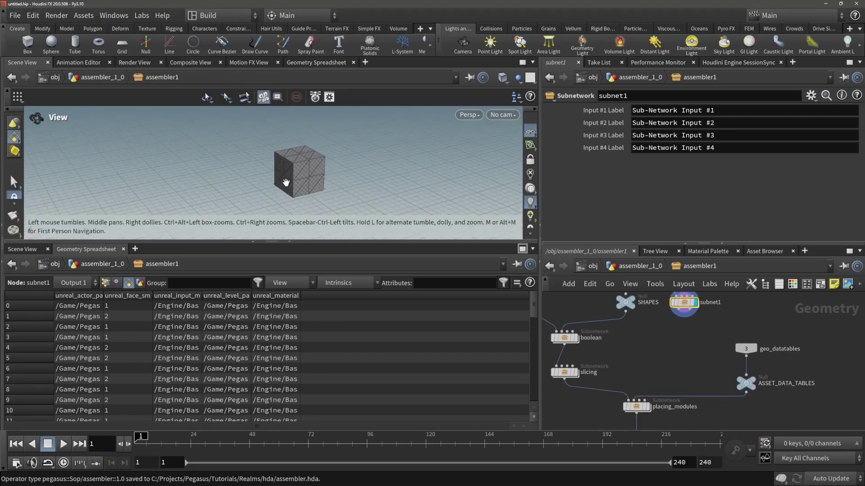
scroll(619, 303, "down", 2)
scroll(659, 313, "up", 2)
middle_click_drag(652, 333, 688, 373)
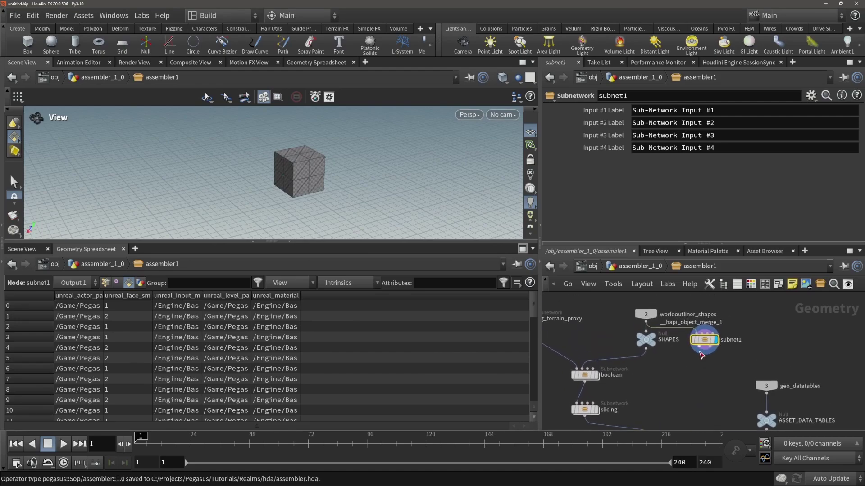
left_click(701, 354)
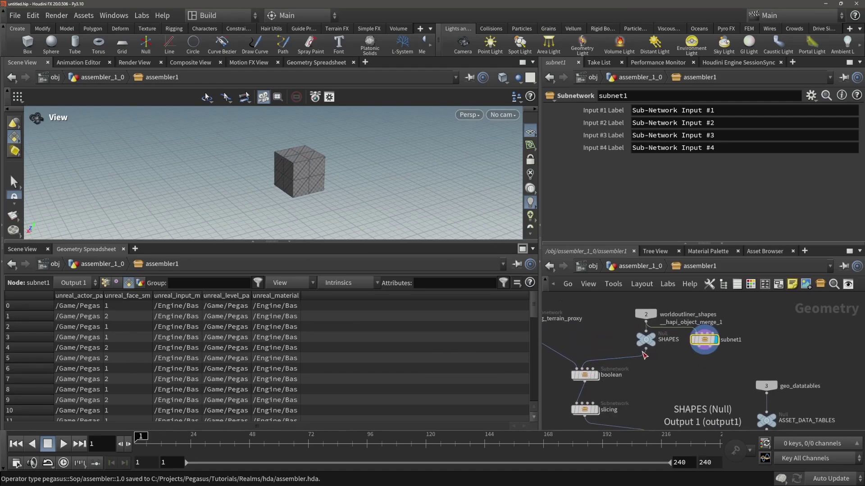
left_click(647, 349)
left_click(700, 332)
key("y")
left_click_drag(681, 357, 674, 322)
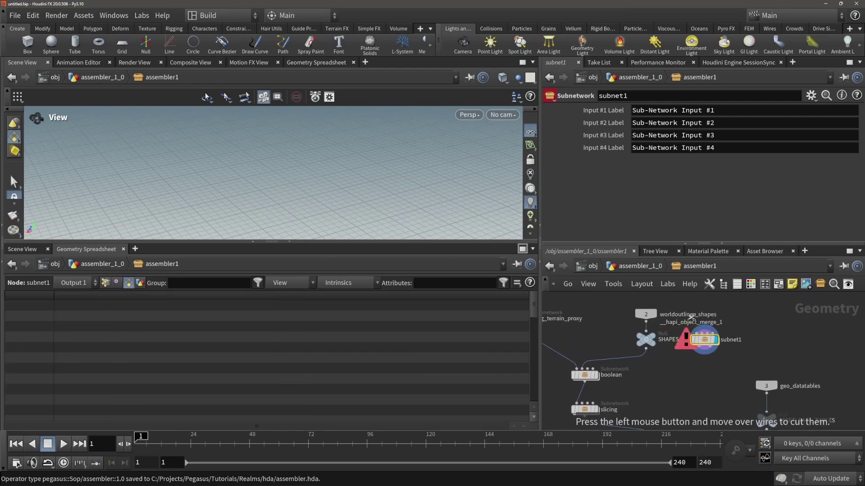
left_click(646, 349)
left_click(697, 332)
Wire subnet1's two outputs into the second and third inputs of the boolean subnetwork and place subnet1 below SHAPES
left_click(708, 349)
left_click(582, 370)
left_click(588, 369)
left_click(712, 352)
left_click_drag(628, 306, 652, 316)
left_click_drag(706, 343, 654, 348)
left_click_drag(588, 381, 591, 385)
scroll(737, 352, "down", 1)
mouse_move(737, 351)
middle_mouse_down()
mouse_move(791, 305)
mouse_move(733, 368)
middle_mouse_up()
scroll(707, 351, "up", 2)
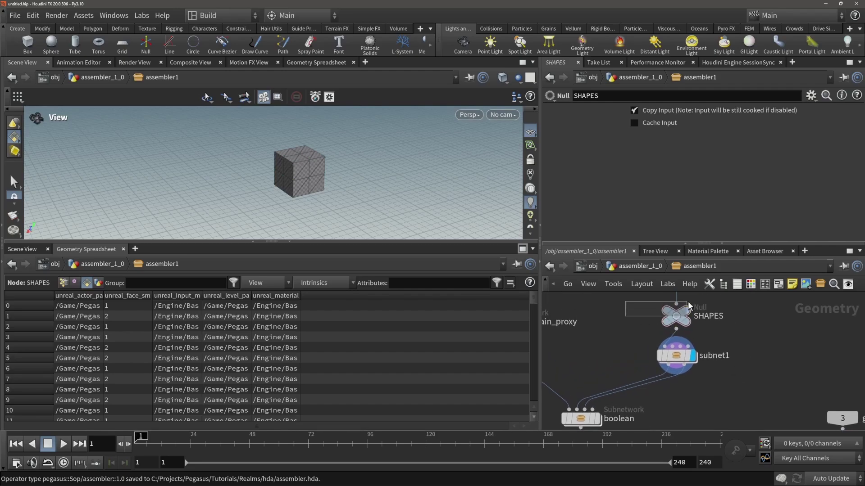
Duplicate the SHAPES null onto the wire from subnet1's first output and rename the copy SHAPES_positive
left_click_drag(688, 303, 688, 303)
key("ctrl+c")
key("ctrl+v")
left_click_drag(639, 351, 624, 382)
double_click(671, 370)
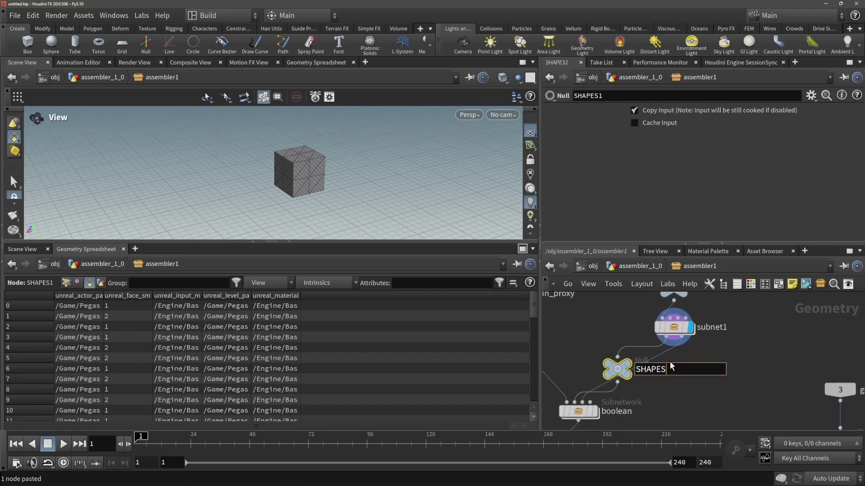
type("_positive")
key("Return")
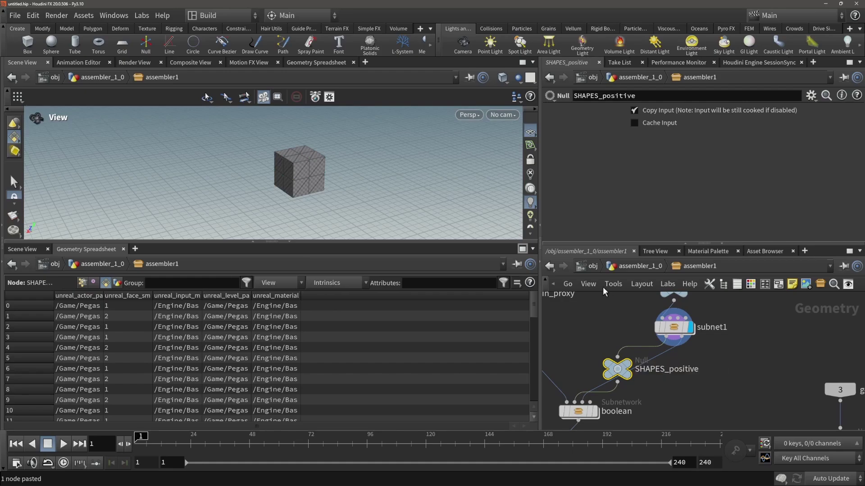
Duplicate SHAPES_positive between subnet1's second output and the boolean subnetwork's third input, and rename the copy SHAPES_negative
key("ctrl+c")
key("ctrl+v")
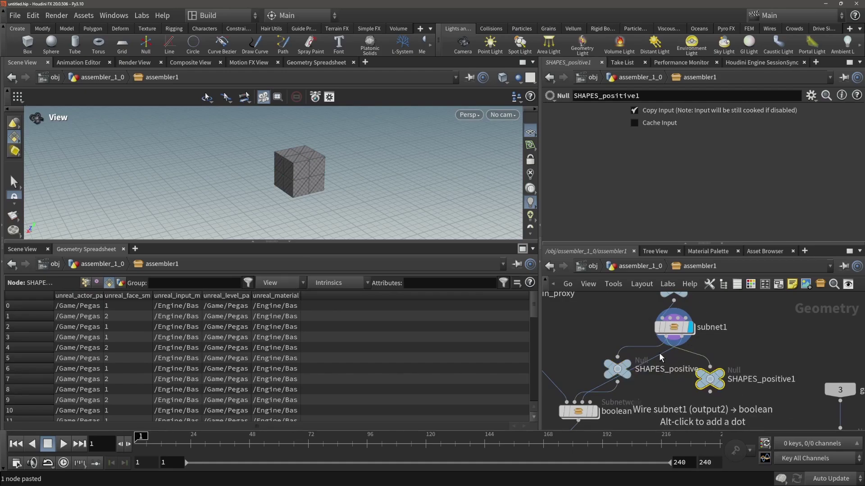
left_click_drag(652, 360, 710, 367)
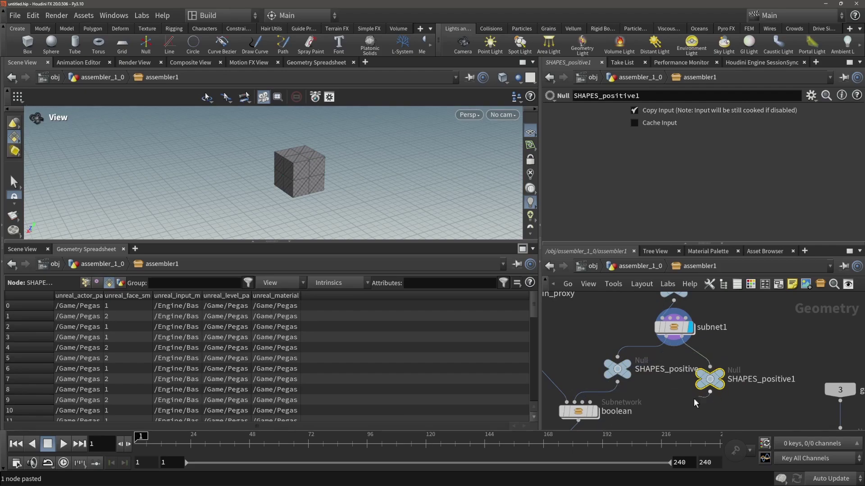
left_click(583, 402)
double_click(761, 380)
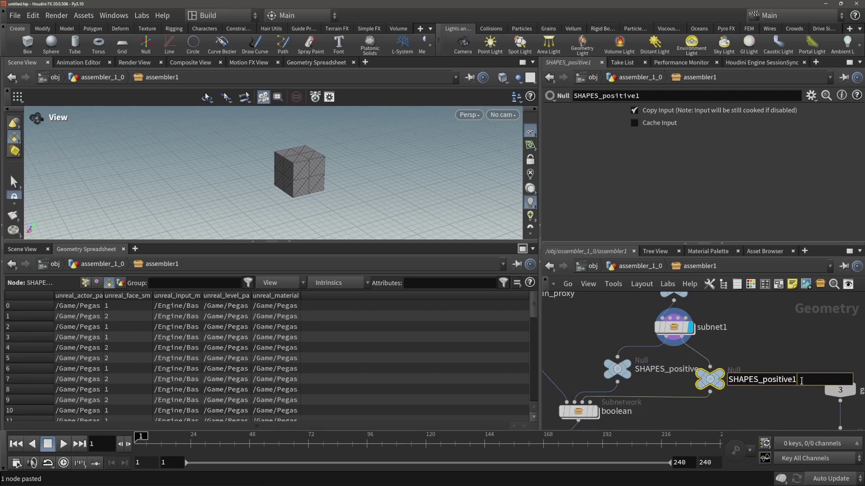
type("SHAPES_negative")
key("Return")
Level SHAPES_positive with SHAPES_negative and shift the boolean and slicing subnetworks to sit below the two nulls
scroll(674, 358, "down", 3)
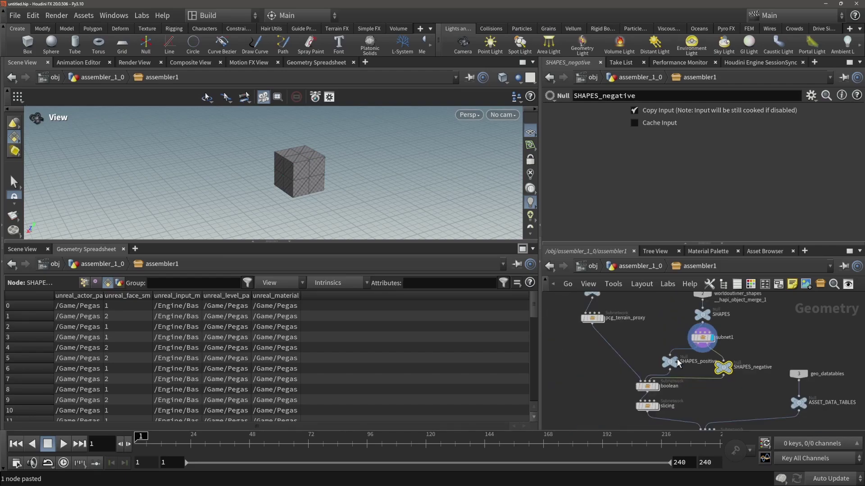
scroll(675, 359, "up", 2)
left_click_drag(670, 362, 662, 368)
middle_click_drag(701, 401, 693, 351)
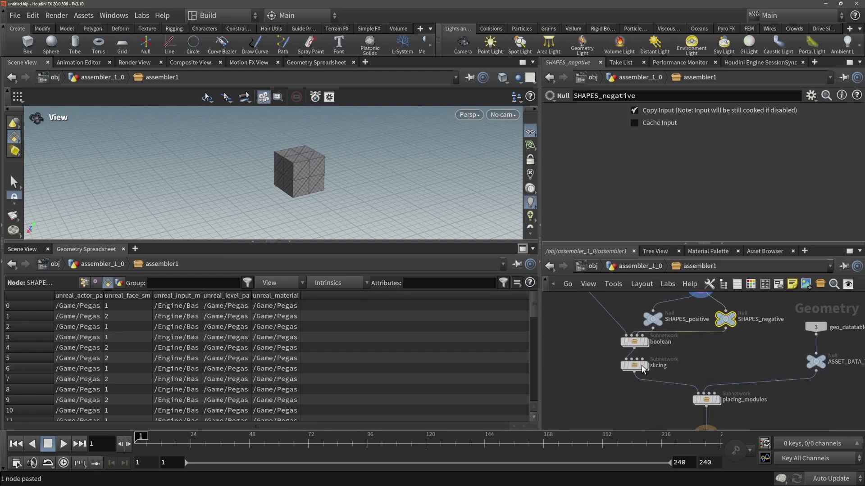
left_click_drag(625, 383, 664, 354)
left_click(629, 379)
middle_click_drag(628, 379, 608, 339)
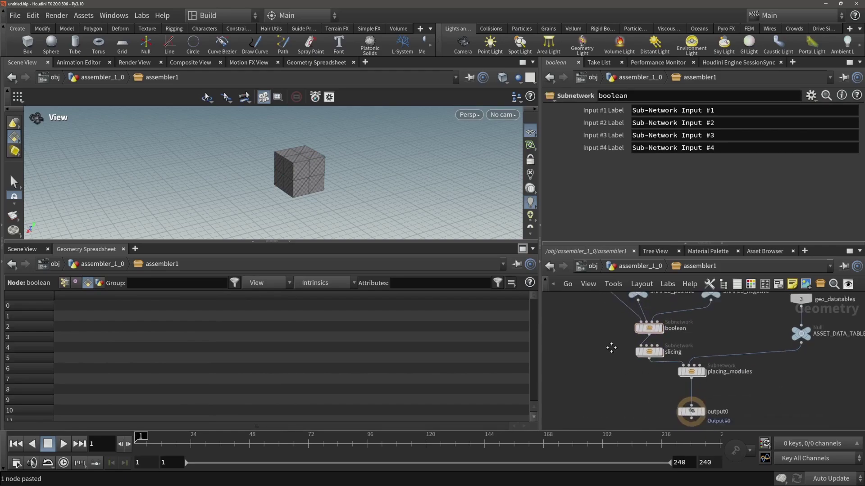
Copy the SHAPES_positive and SHAPES_negative nulls into the boolean subnetwork
double_click(643, 317)
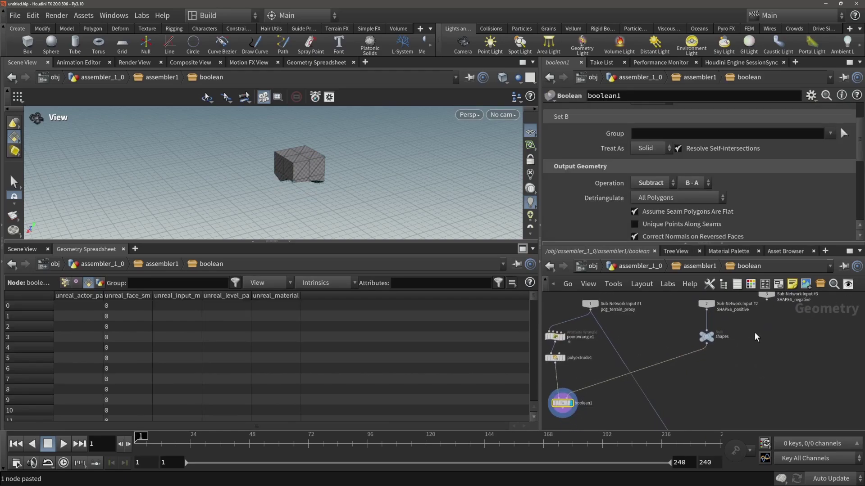
left_click(706, 337)
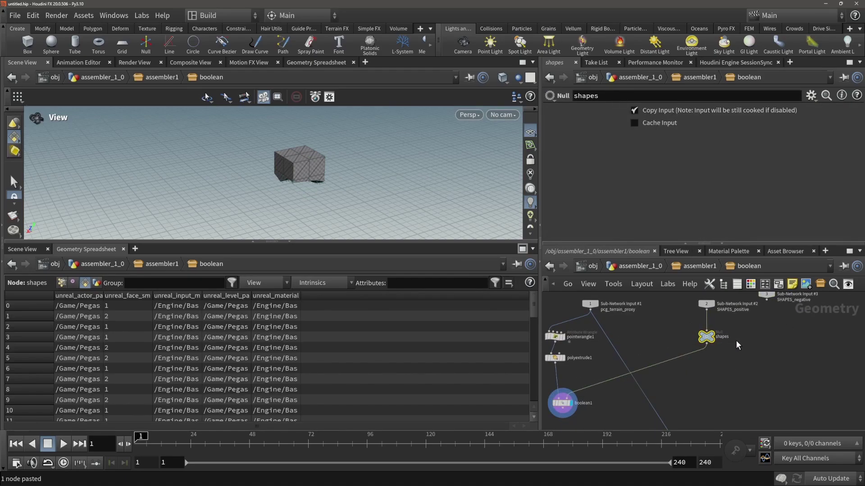
left_click(699, 266)
scroll(714, 338, "up", 4)
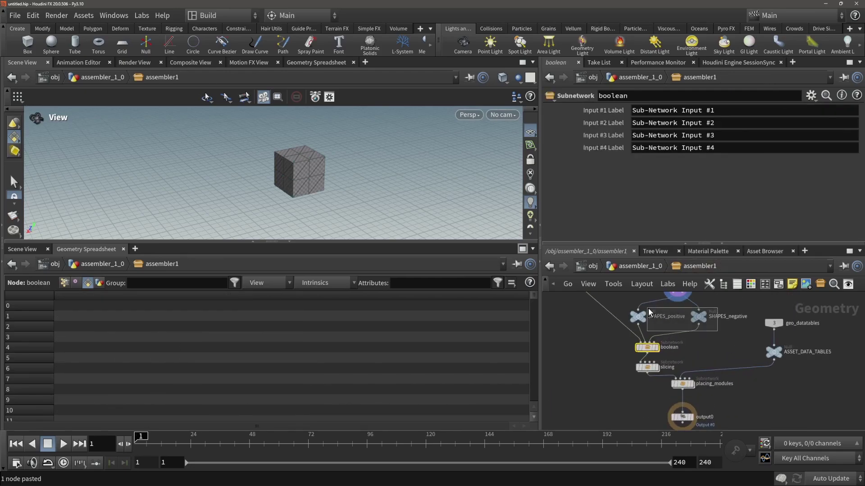
left_click_drag(648, 308, 647, 308)
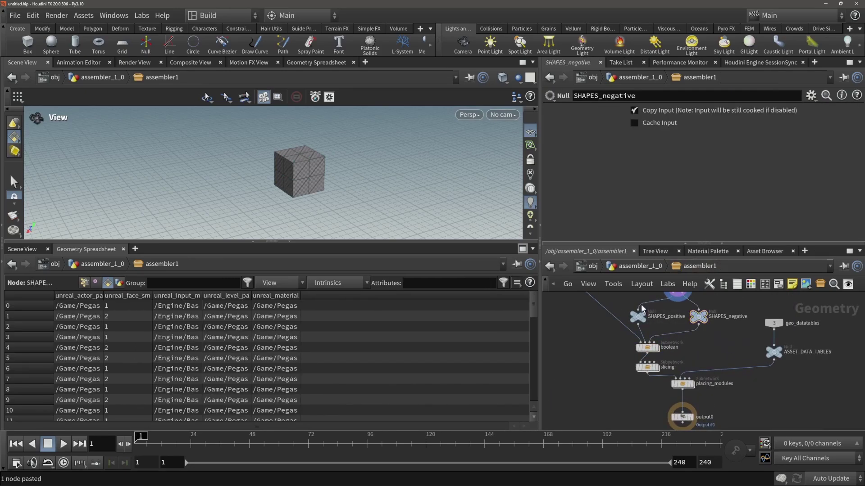
double_click(650, 348)
key("ctrl+v")
middle_click_drag(742, 379, 676, 410)
scroll(676, 410, "up", 1)
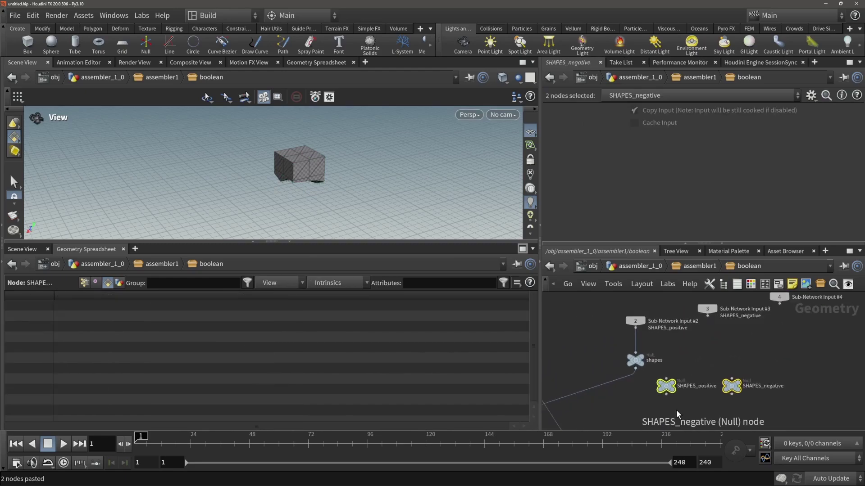
Connect SHAPES_positive to Input #2 and SHAPES_negative to Input #3, delete the old shapes null and place the new nulls under their inputs
scroll(676, 409, "up", 1)
left_click(677, 363)
scroll(645, 325, "down", 1)
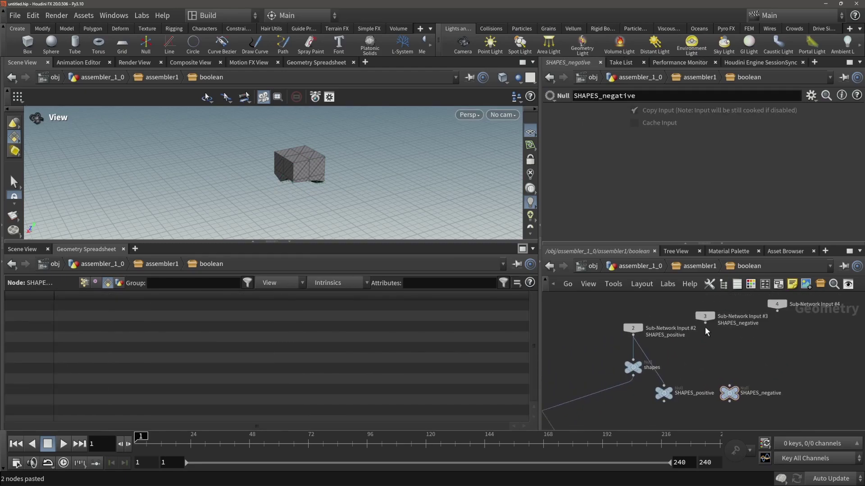
left_click(705, 321)
left_click(729, 387)
left_click_drag(623, 361, 633, 356)
key("Delete")
left_click_drag(662, 400, 629, 369)
left_click_drag(727, 395, 706, 370)
middle_click_drag(705, 369, 802, 303)
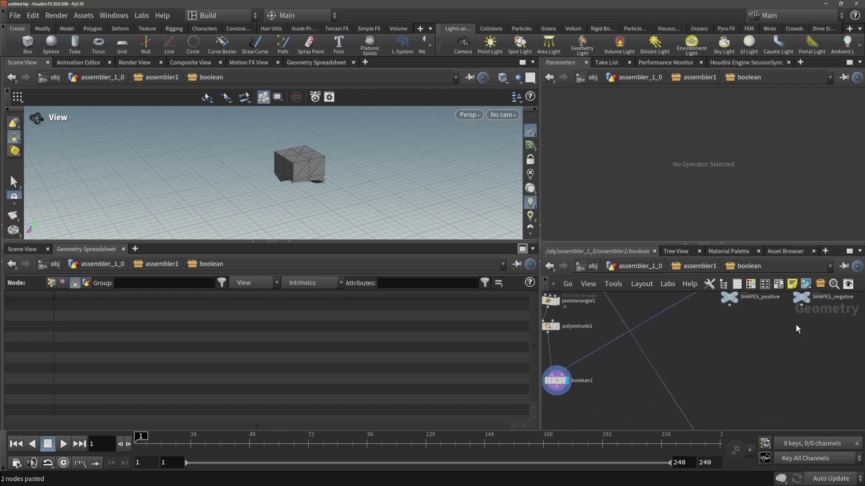
key("space+g")
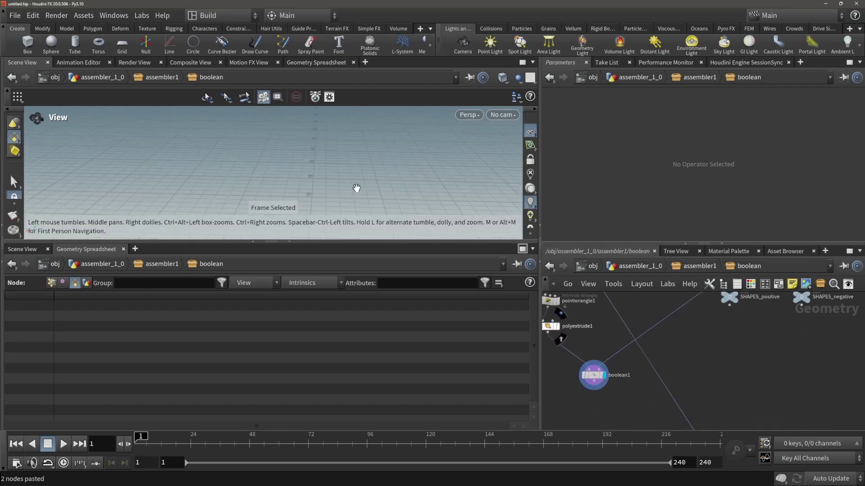
scroll(667, 315, "down", 3)
middle_click_drag(736, 323, 665, 378)
key("Tab")
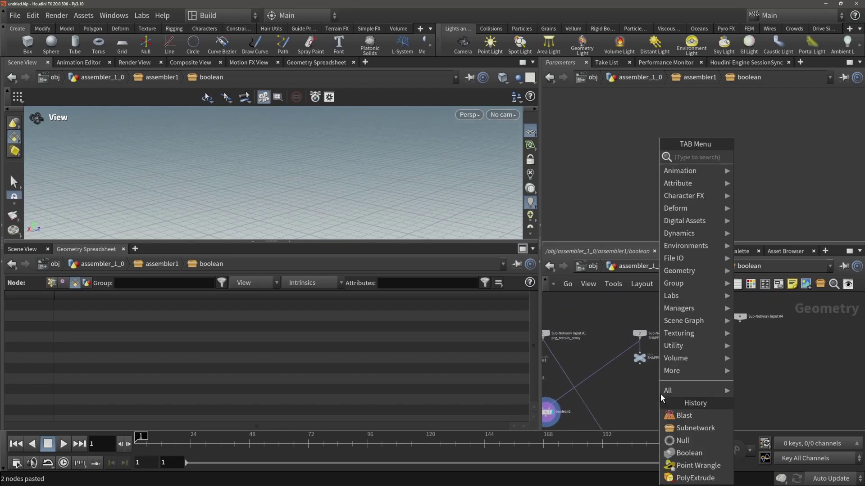
type("boole")
key("Return")
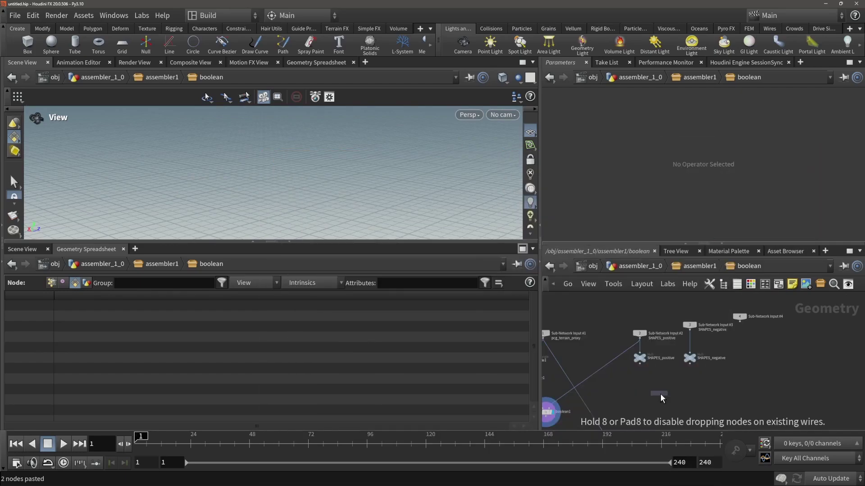
middle_click_drag(660, 394, 769, 353)
key("Escape")
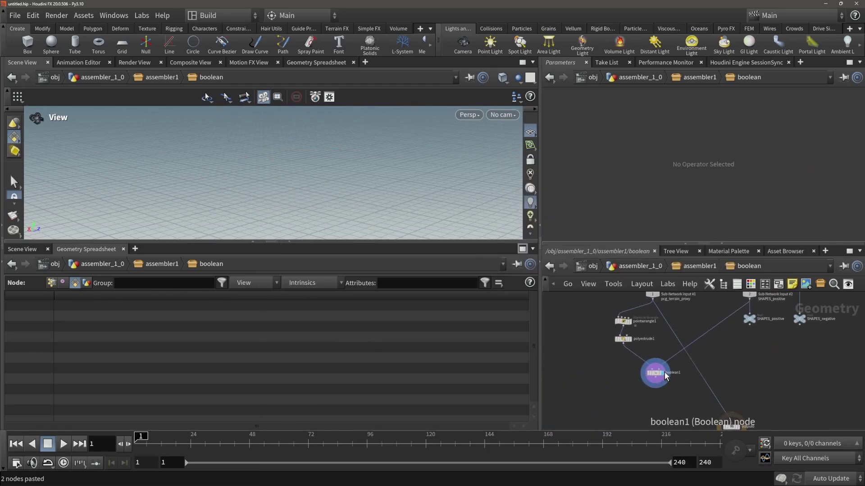
Enlarge the 3D view and examine the boolean1 result from several angles while changing how other objects are displayed
left_click(658, 373)
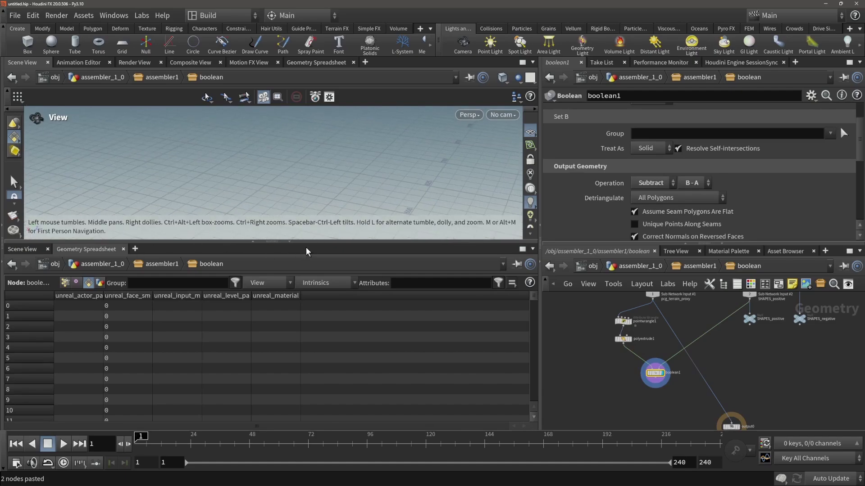
left_click_drag(307, 245, 307, 325)
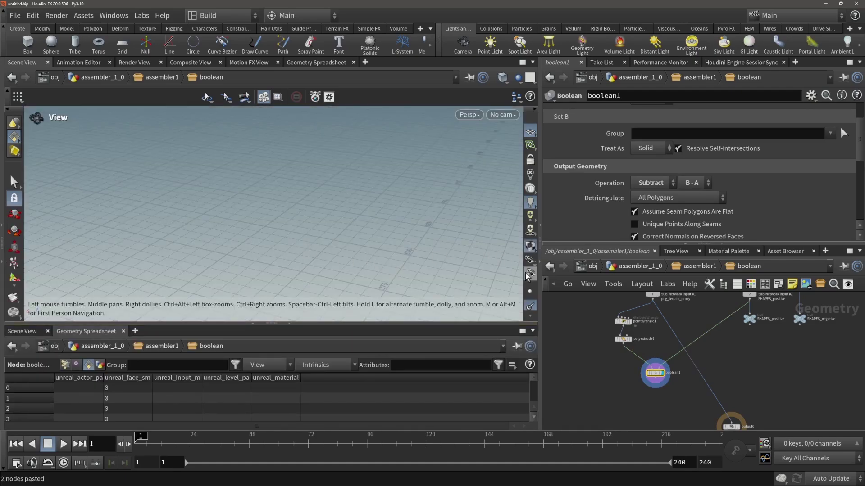
left_click(503, 77)
left_click(534, 114)
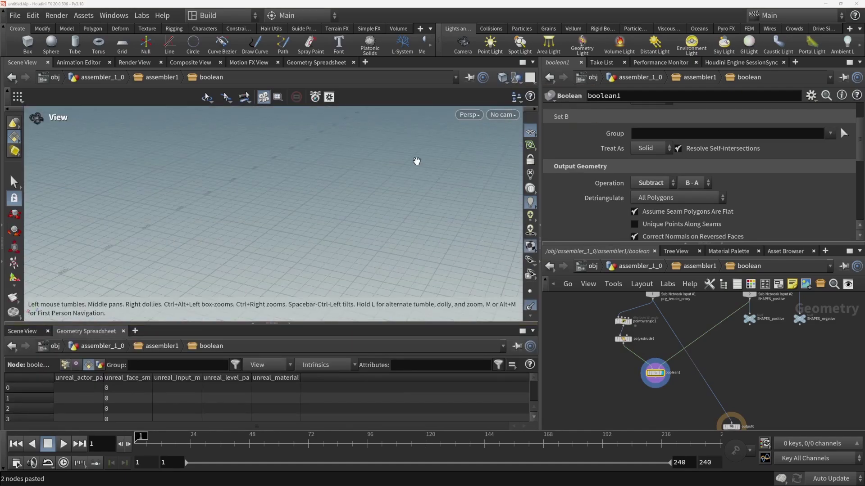
key("f")
left_click_drag(350, 195, 275, 223)
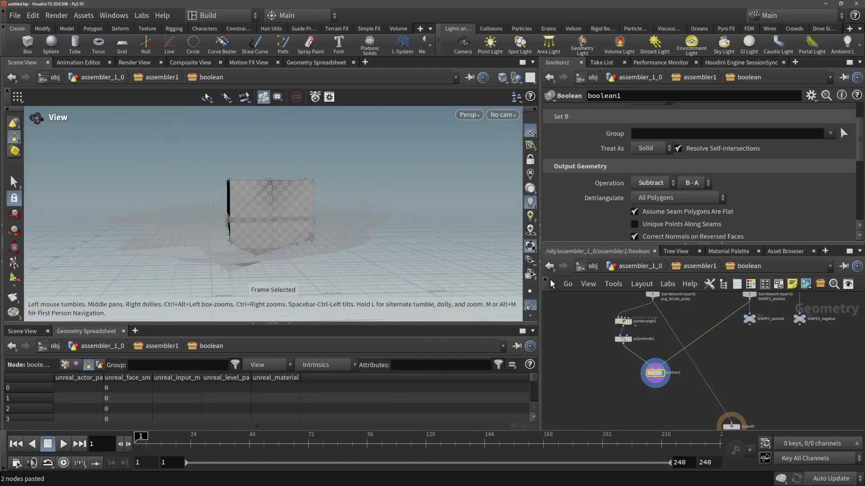
left_click_drag(417, 216, 440, 218)
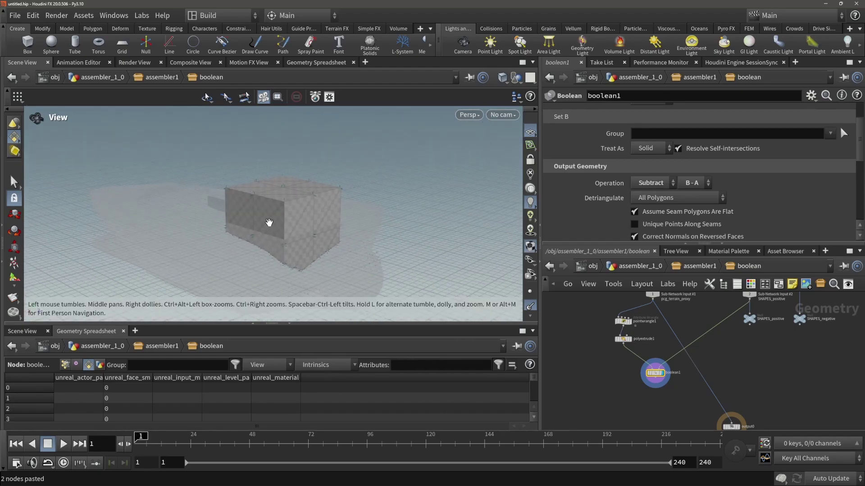
left_click_drag(309, 232, 484, 126)
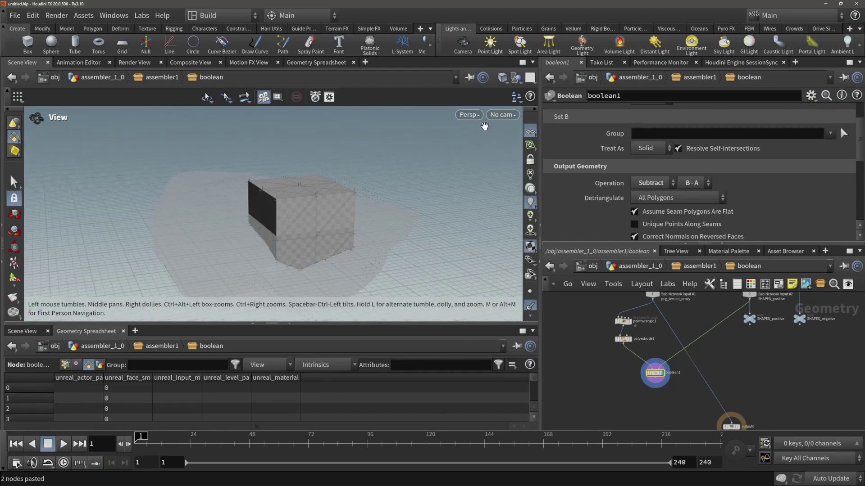
left_click(517, 78)
left_click(554, 114)
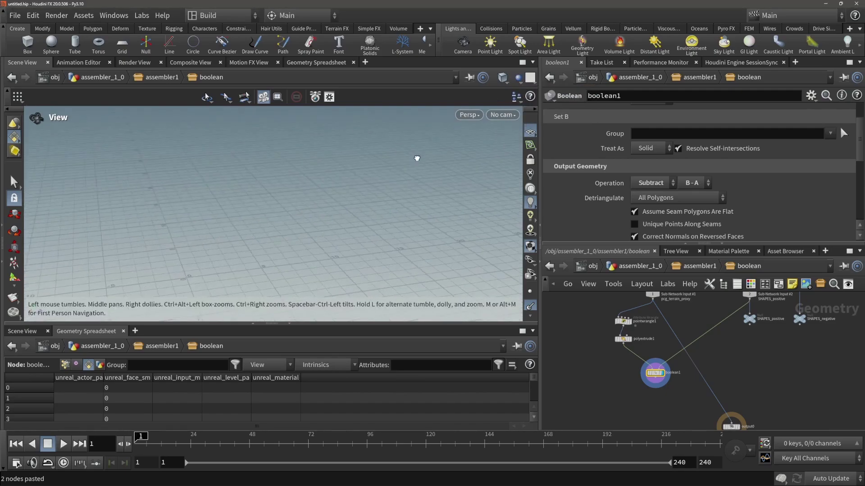
Hide all other objects in the 3D view and turn on the display of geometry points
key("f")
left_click(516, 78)
left_click(554, 102)
left_click_drag(341, 168, 495, 156)
left_click(516, 79)
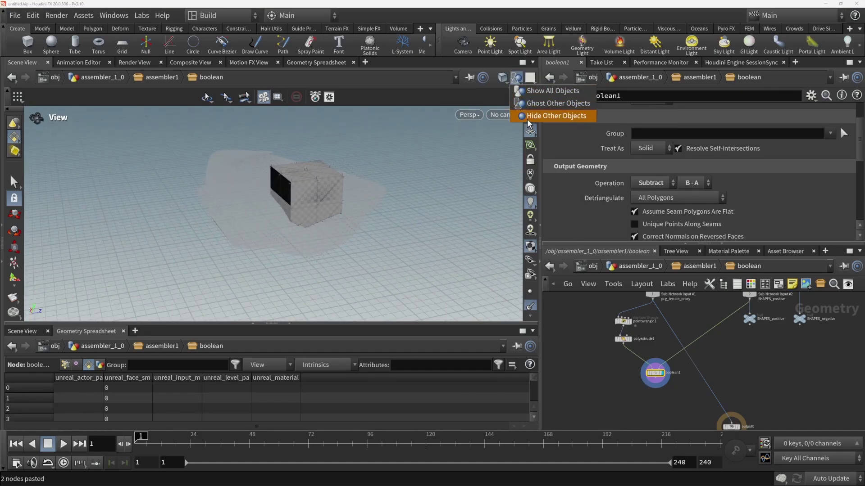
left_click(554, 116)
scroll(531, 275, "down", 3)
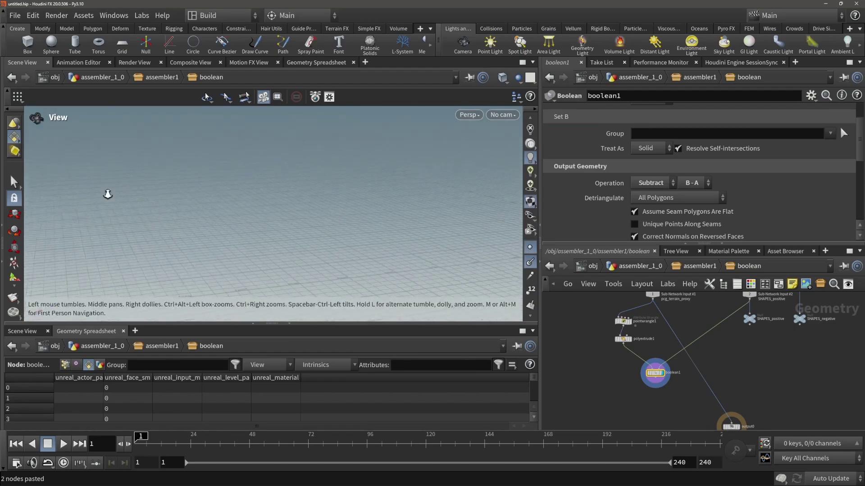
Examine the boolean1 result from several angles and compare it with the uncut SHAPES_positive geometry
left_click_drag(48, 207, 321, 185)
right_click_drag(321, 185, 410, 168)
right_click_drag(272, 166, 388, 164)
left_click_drag(388, 164, 314, 201)
middle_click_drag(315, 202, 321, 193)
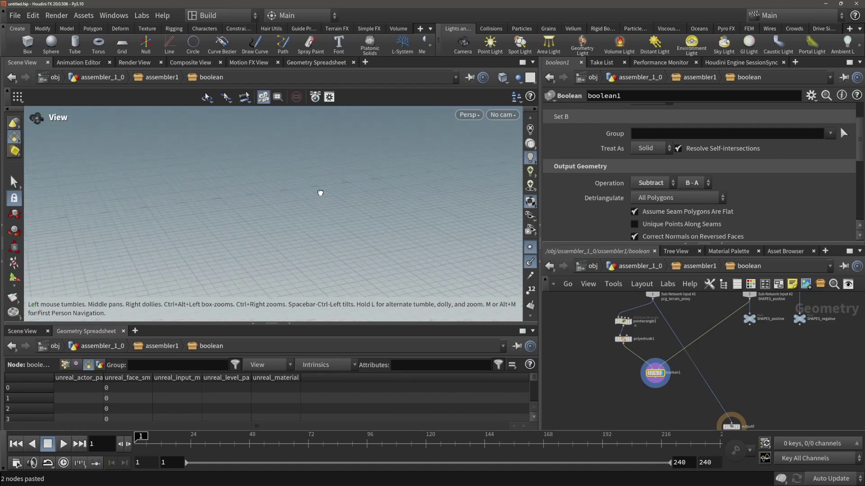
right_click_drag(291, 187, 262, 194)
middle_click_drag(261, 194, 275, 192)
mouse_move(276, 193)
right_mouse_down()
mouse_move(292, 200)
mouse_move(273, 203)
mouse_move(287, 199)
right_mouse_up()
scroll(729, 367, "down", 4)
scroll(703, 355, "up", 5)
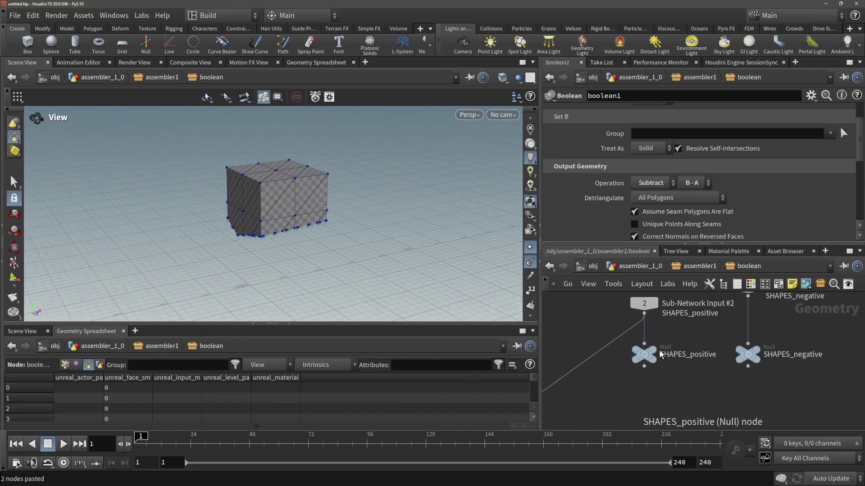
scroll(670, 340, "down", 6)
scroll(614, 359, "up", 6)
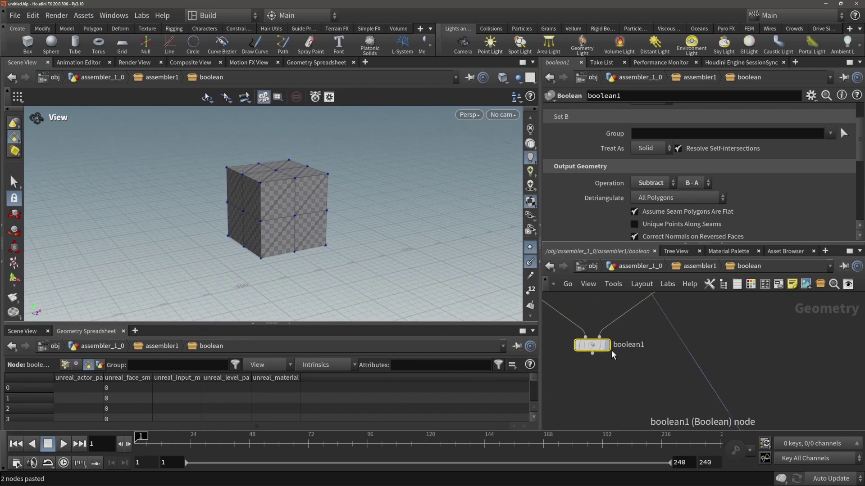
left_click(607, 347)
Connect the SHAPES_positive null to the second input of boolean1 in place of the direct subnetwork input
scroll(678, 346, "down", 5)
scroll(736, 311, "up", 1)
left_click(716, 303)
left_click(626, 346)
left_click_drag(282, 212, 517, 229)
middle_click_drag(729, 321, 690, 345)
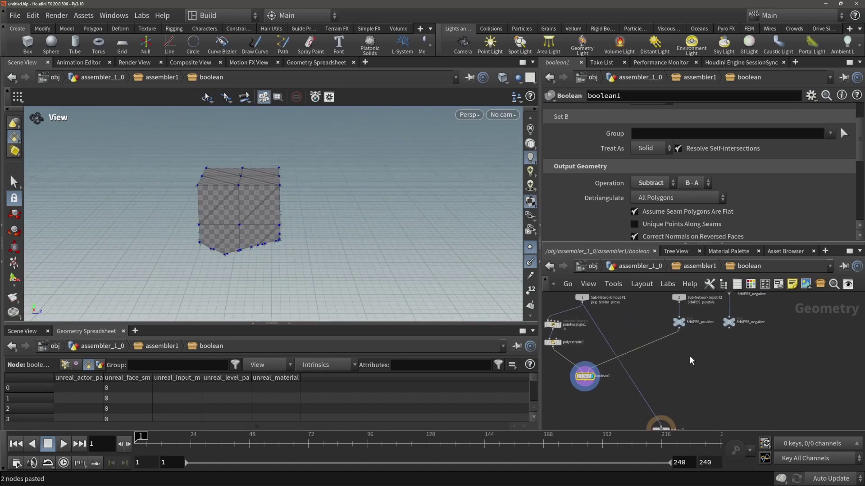
Add a second Boolean node below boolean1, feeding boolean1 into its first input and SHAPES_negative into its second
key("Tab")
key("Escape")
key("Tab")
type("bo")
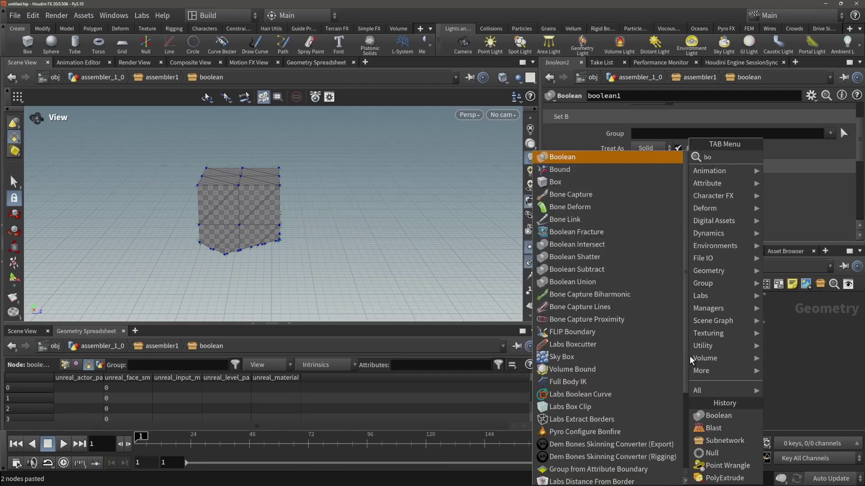
type("l")
key("BackSpace")
key("Return")
left_click(597, 386)
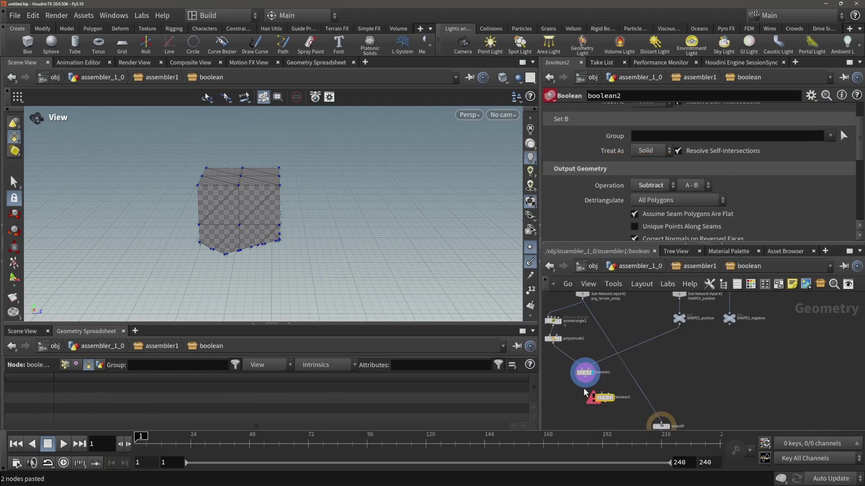
left_click(598, 397)
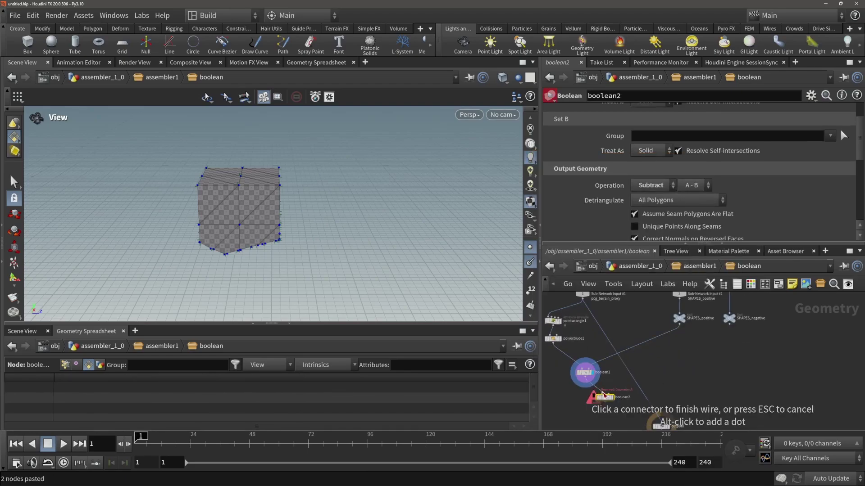
left_click(730, 323)
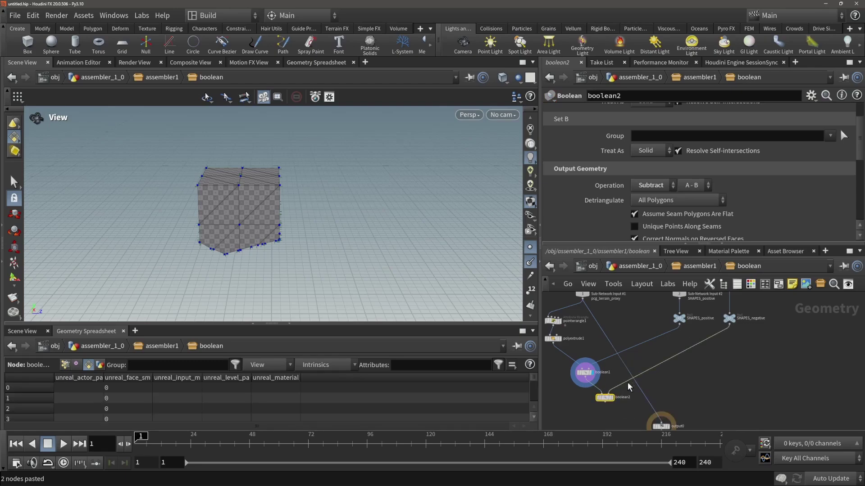
Display the result of boolean2 and inspect the cut in the 3D view
left_click(612, 397)
left_click_drag(323, 201, 392, 196)
scroll(268, 186, "up", 4)
left_click_drag(268, 186, 229, 221)
Cut the terrain input's wire to output0, connect boolean2 to output0 and arrange the output node beneath it
middle_click_drag(698, 374, 708, 293)
left_click_drag(674, 349, 585, 372)
middle_click_drag(631, 348, 644, 367)
key("y")
left_click_drag(608, 366, 632, 375)
scroll(630, 366, "down", 1)
middle_click_drag(630, 363, 590, 387)
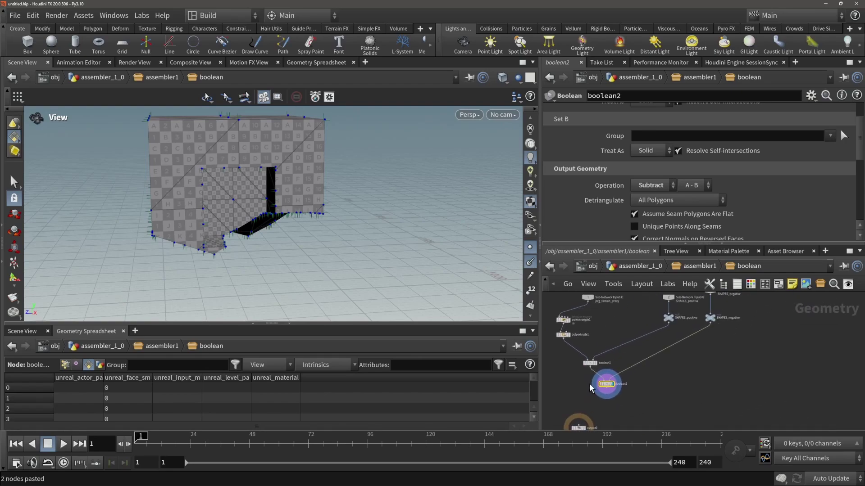
left_click_drag(263, 275, 162, 204)
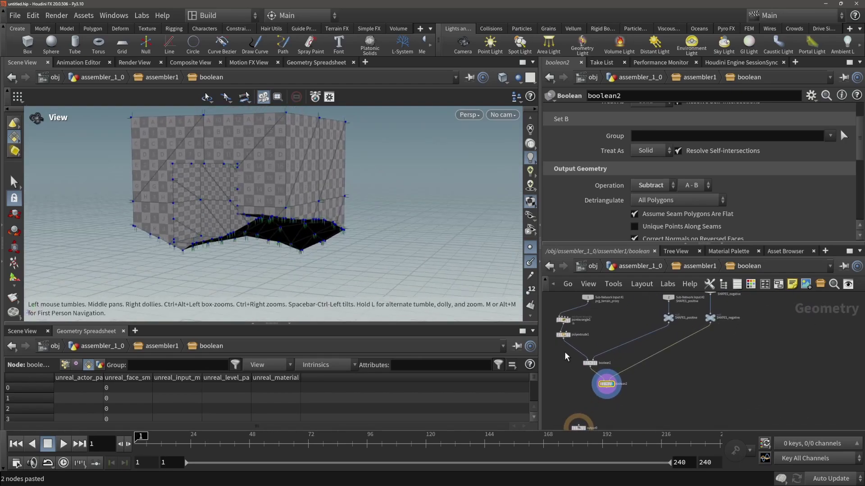
scroll(563, 353, "up", 1)
middle_click_drag(650, 396, 653, 343)
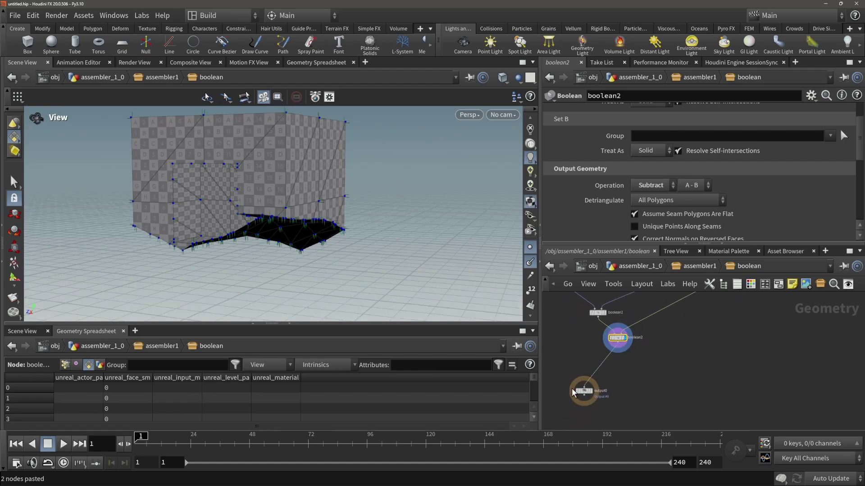
left_click_drag(576, 391, 610, 374)
Examine the boolean2 geometry around the opening and along its underside where it meets the terrain
left_click_drag(378, 234, 245, 201)
scroll(220, 203, "down", 3)
middle_click_drag(607, 341, 606, 348)
left_click_drag(341, 211, 281, 193)
right_click_drag(280, 193, 443, 184)
left_click_drag(442, 184, 400, 228)
scroll(675, 371, "down", 4)
scroll(651, 357, "up", 5)
Move boolean2 and output0 aside together and place a Blast node below boolean1
left_click_drag(700, 362, 606, 414)
left_click_drag(645, 368, 704, 385)
key("Tab")
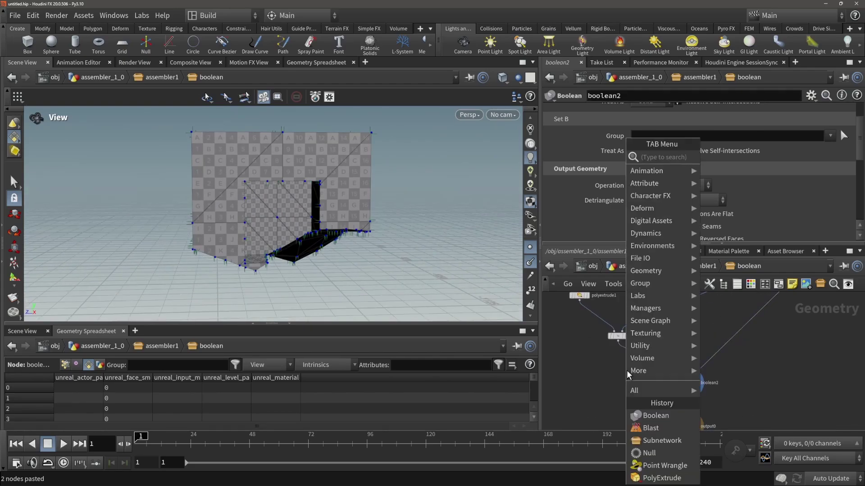
type("bla")
key("Return")
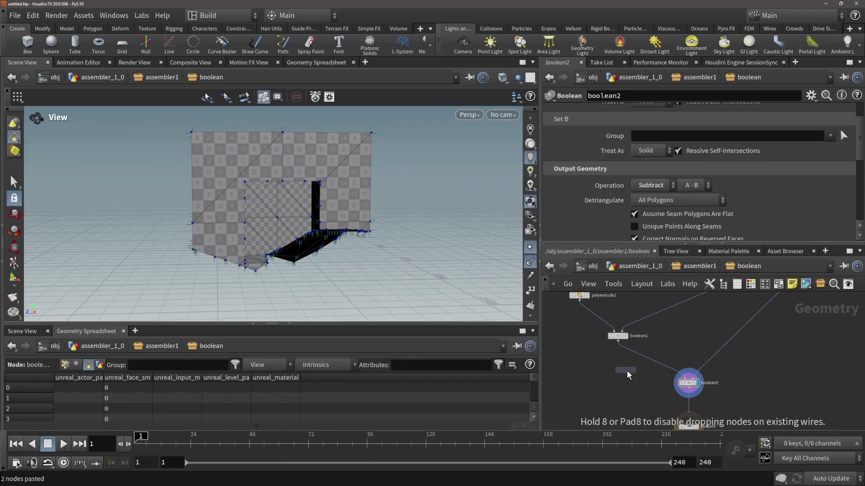
left_click(628, 375)
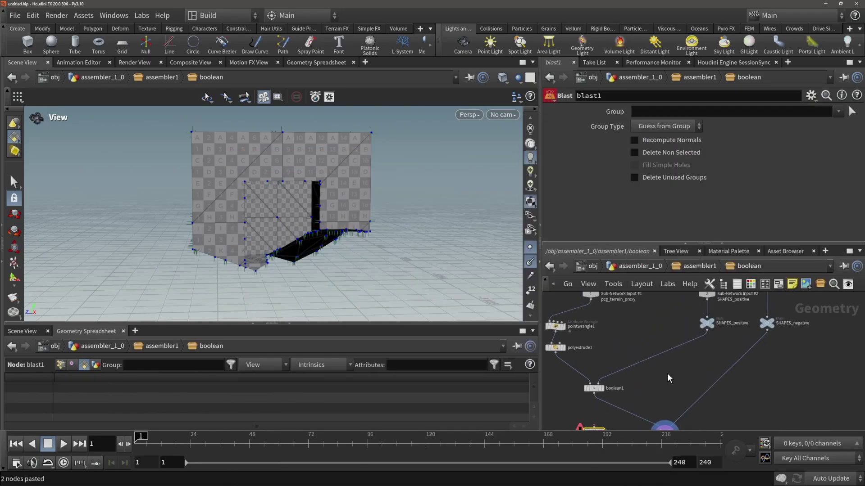
Insert a Group Create node between polyextrude1 and boolean1 and name its primitive group terrain
key("Tab")
type("group")
key("Return")
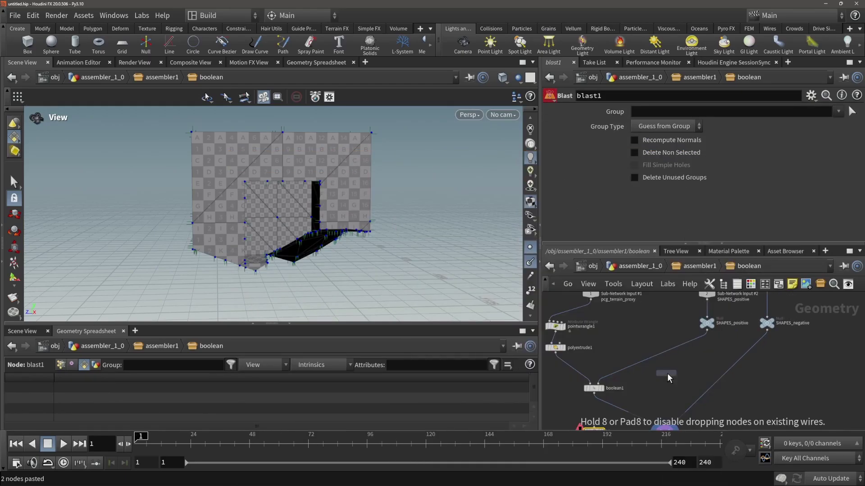
left_click(613, 351)
left_click_drag(613, 352, 559, 372)
left_click_drag(672, 110, 528, 121)
type("terrain")
key("Return")
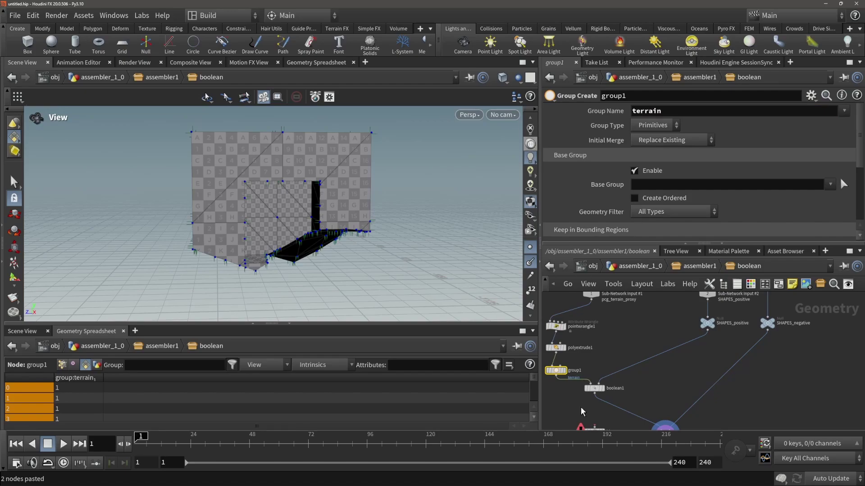
Place a copy of the group node between SHAPES_positive and boolean1, name its group positive and align it with group1
key("ctrl+v")
left_click_drag(672, 369, 663, 353)
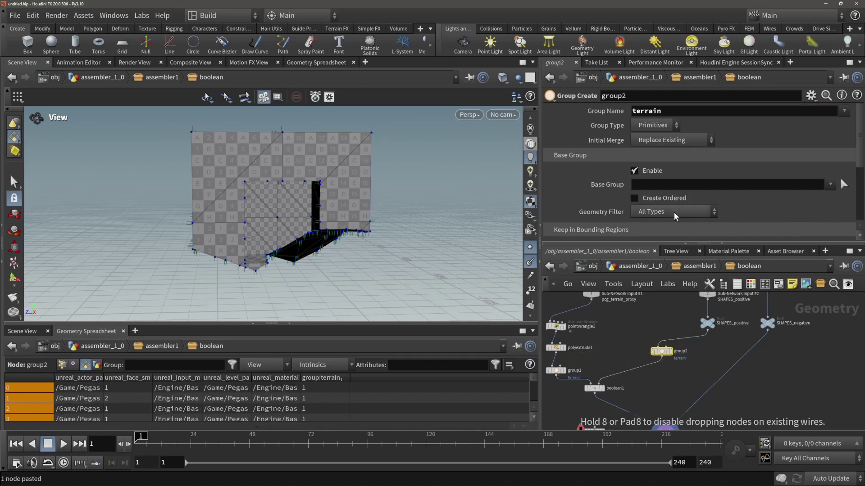
left_click_drag(666, 111, 506, 112)
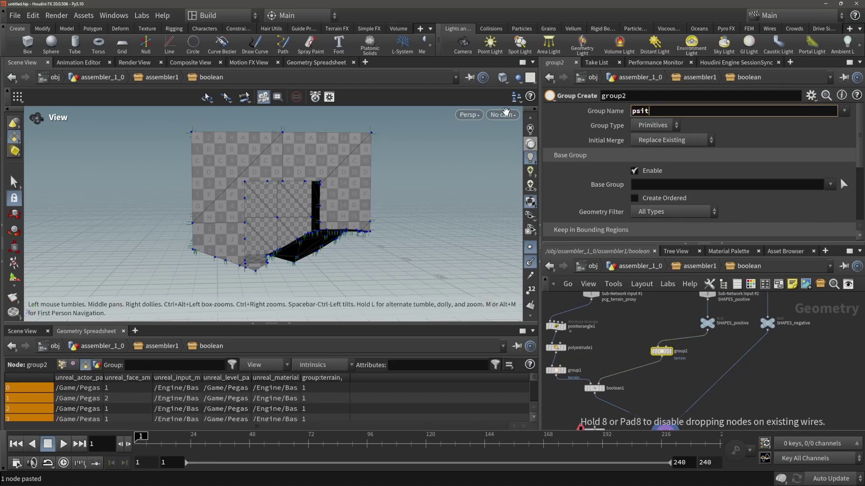
type("positive")
key("Return")
left_click_drag(664, 358, 669, 377)
Place another copy of the group node between SHAPES_negative and boolean2 and name its group negative
key("ctrl+v")
left_click(767, 370)
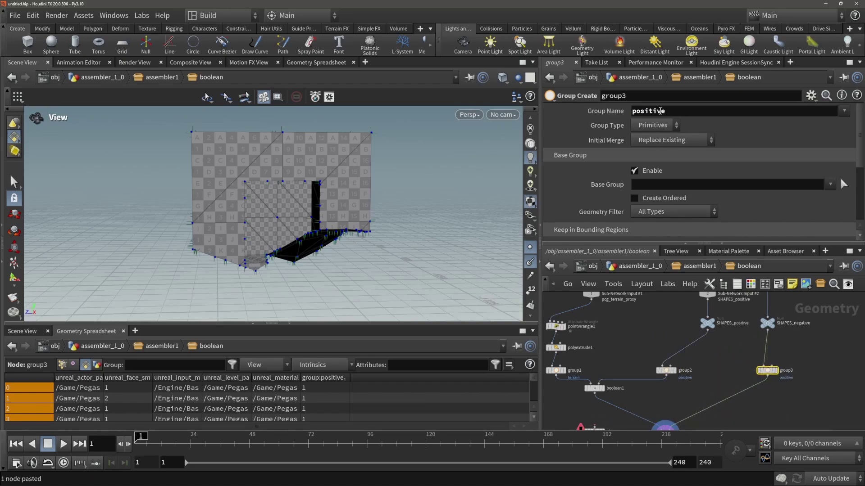
double_click(660, 111)
type("negative")
key("Return")
Connect boolean1 to blast1, display blast1 and set its group to terrain
key("h")
middle_click_drag(696, 369, 724, 293)
middle_click_drag(667, 354, 632, 380)
left_click(660, 386)
scroll(628, 350, "up", 1)
left_click(600, 336)
left_click(600, 369)
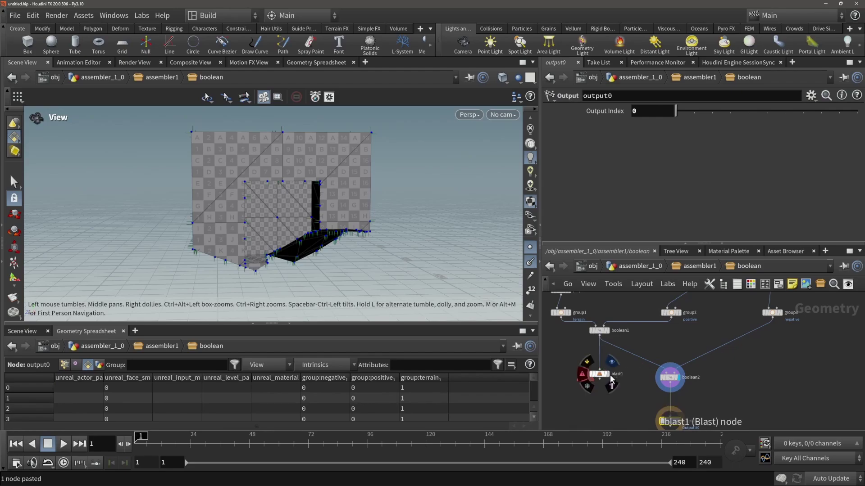
left_click(610, 376)
left_click_drag(599, 373, 599, 366)
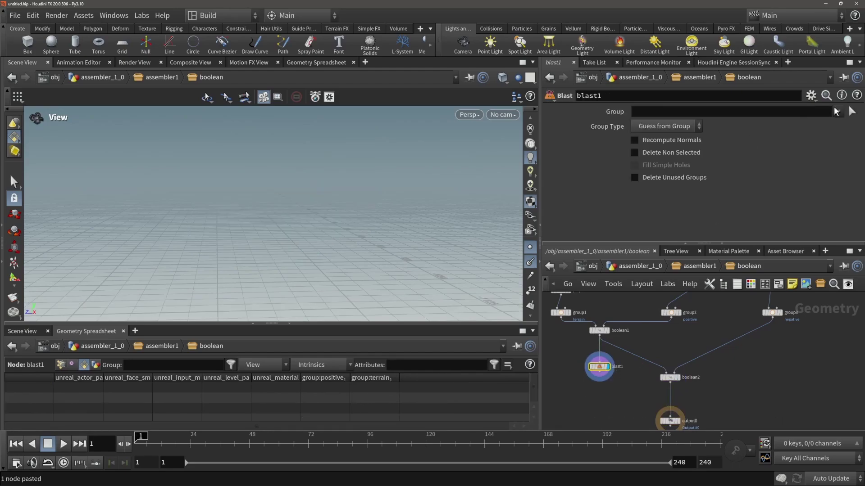
left_click(835, 112)
left_click(717, 133)
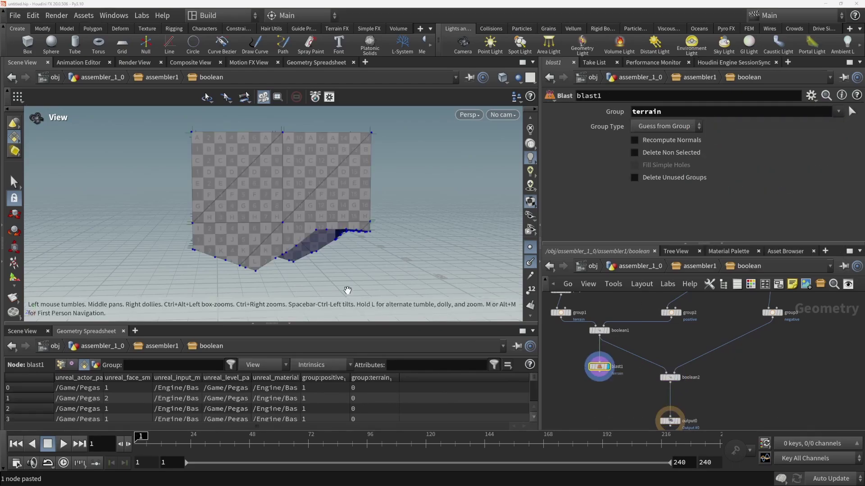
Inspect the blasted geometry and insert blast1 into the connection from boolean1 to boolean2
left_click_drag(336, 284, 257, 233)
scroll(643, 380, "up", 3)
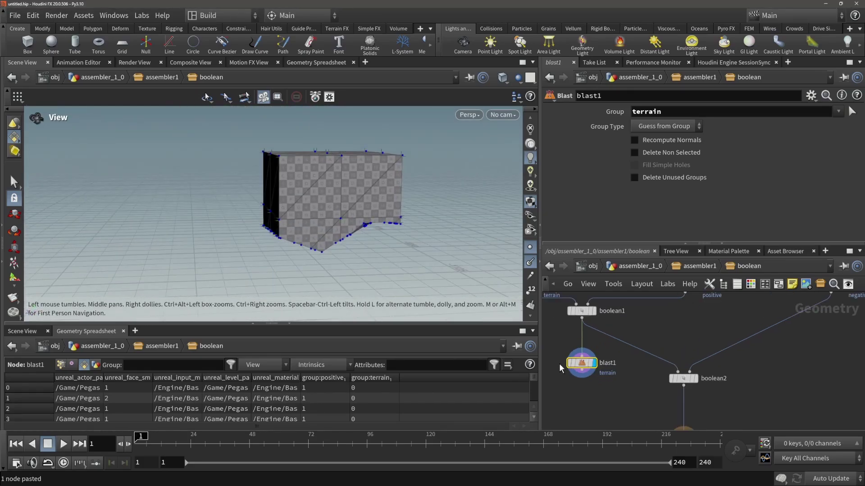
left_click_drag(583, 365, 585, 347)
left_click_drag(414, 263, 397, 266)
Set boolean2 to treat Set A as Surface and display its result
left_click(681, 379)
scroll(662, 194, "up", 2)
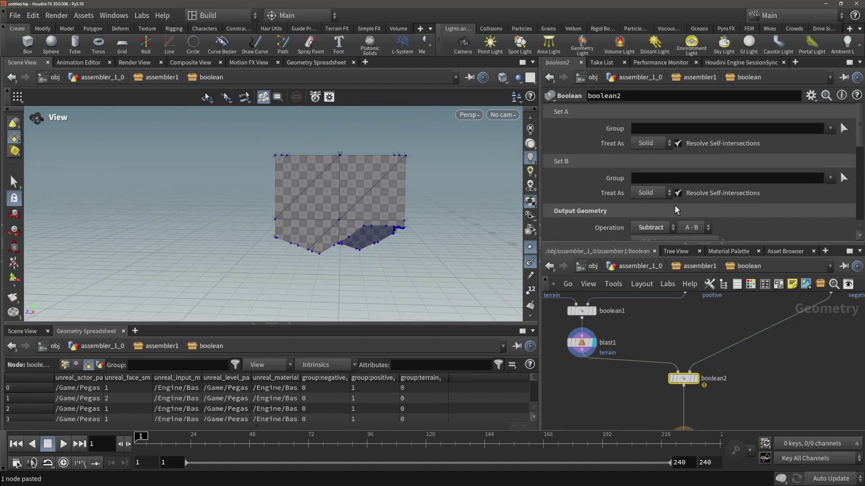
middle_click_drag(716, 335, 656, 320)
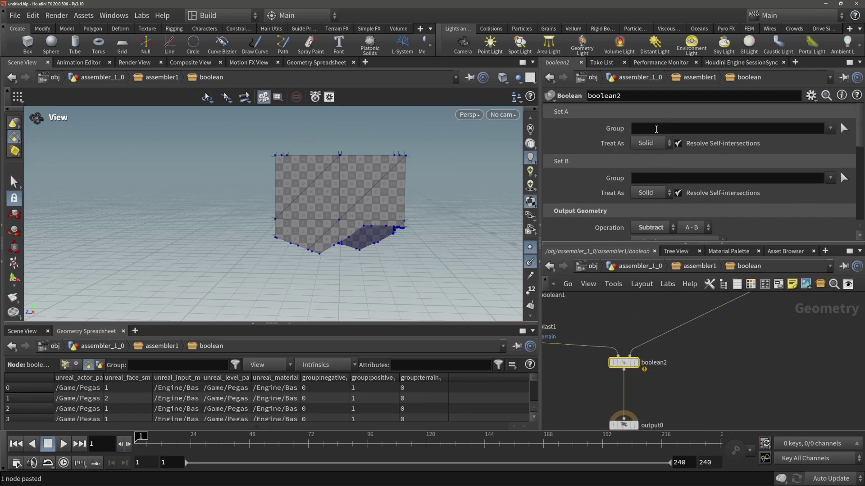
left_click(653, 144)
left_click(647, 167)
Compare the boolean2 opening with the group3 negative shape shown as a wireframe overlay
left_click_drag(446, 253, 316, 209)
middle_click_drag(644, 343, 602, 385)
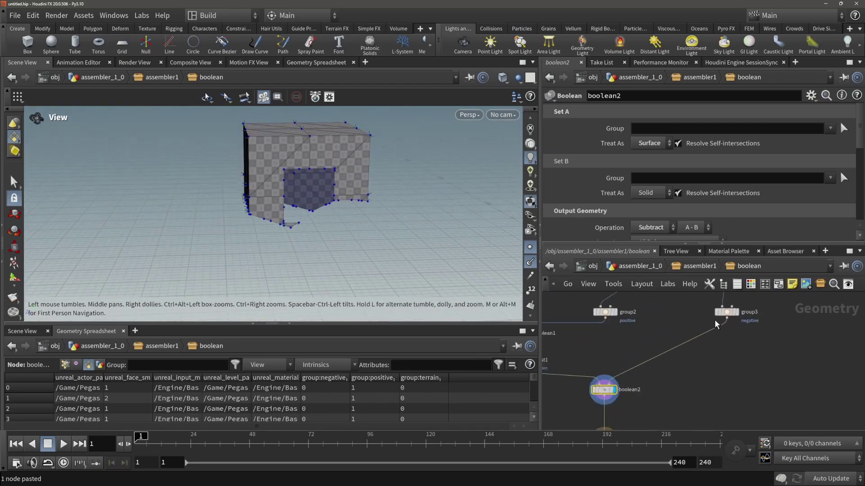
scroll(716, 323, "up", 1)
left_click(747, 309)
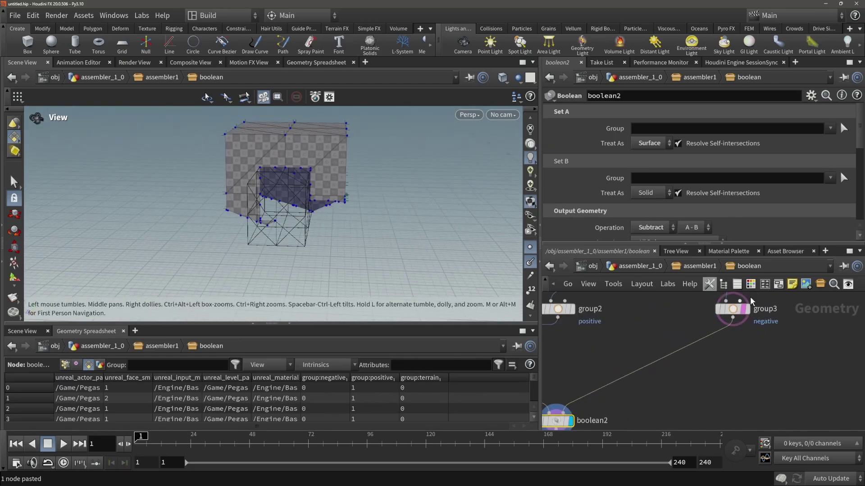
left_click_drag(324, 211, 349, 215)
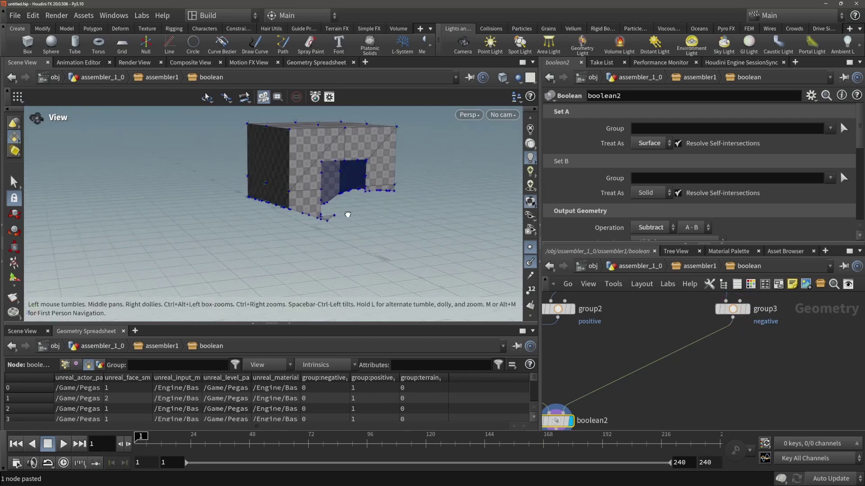
Save the assembler digital asset
left_click(76, 17)
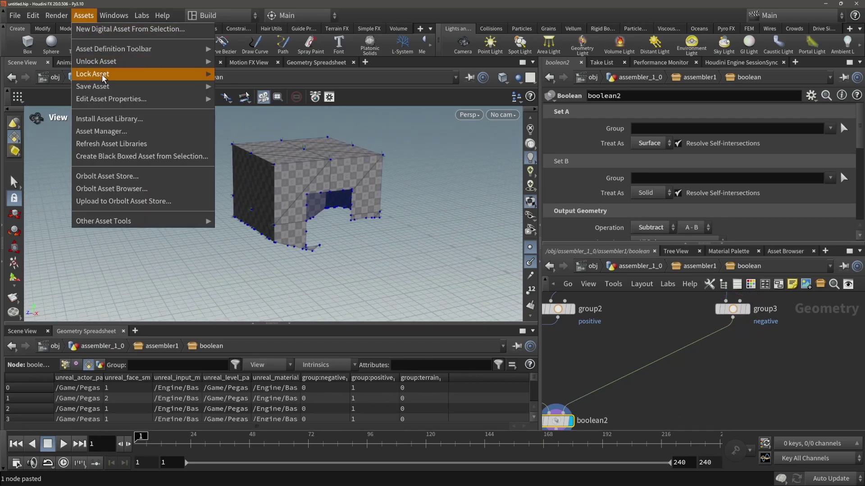
mouse_move(194, 78)
left_click(227, 89)
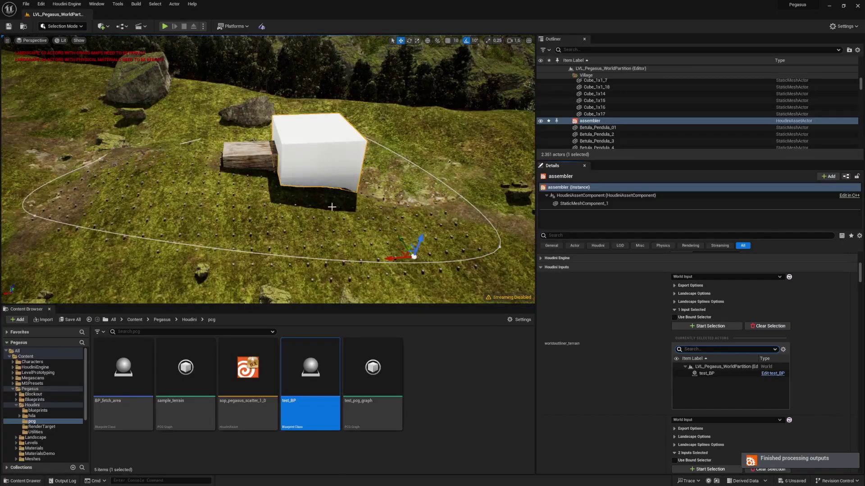
Switch to Unreal Editor, select the bark-textured Cube2 together with the Cube and hide both in the level
right_click_drag(270, 180, 356, 138)
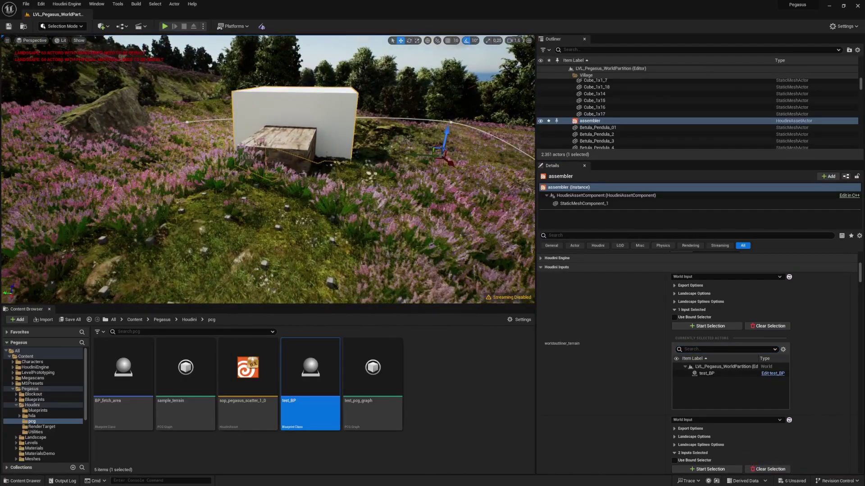
left_click(288, 139)
right_click_drag(288, 139, 325, 140)
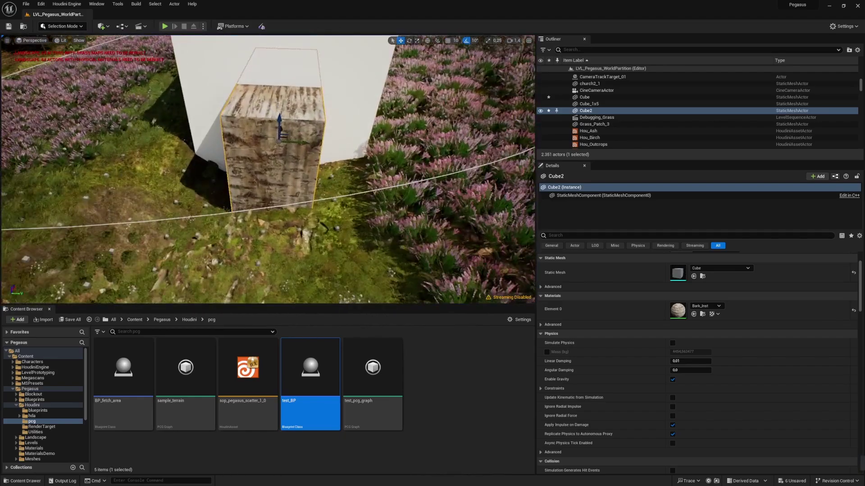
right_click_drag(268, 170, 266, 142)
left_click(247, 117, "ctrl")
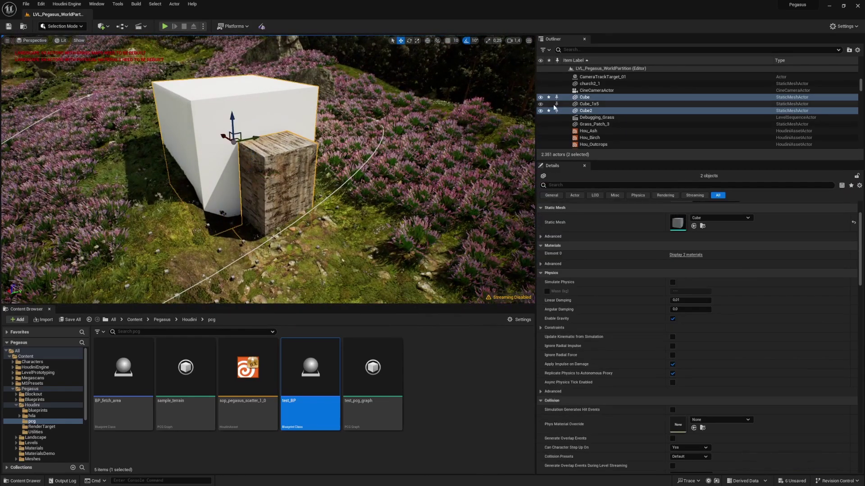
left_click(540, 110)
Select the assembler actor and inspect the generated mesh and its doorway opening in the level
right_click_drag(315, 99, 291, 71)
left_click(352, 136)
right_click_drag(353, 136, 176, 145)
scroll(352, 135, "down", 3)
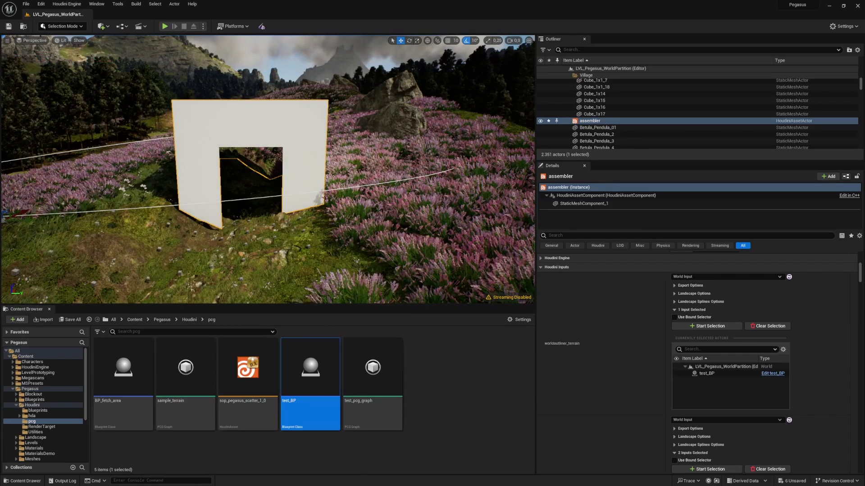
Switch back to Houdini, go up to the assembler1 network and display the boolean subnetwork
key("alt+Tab")
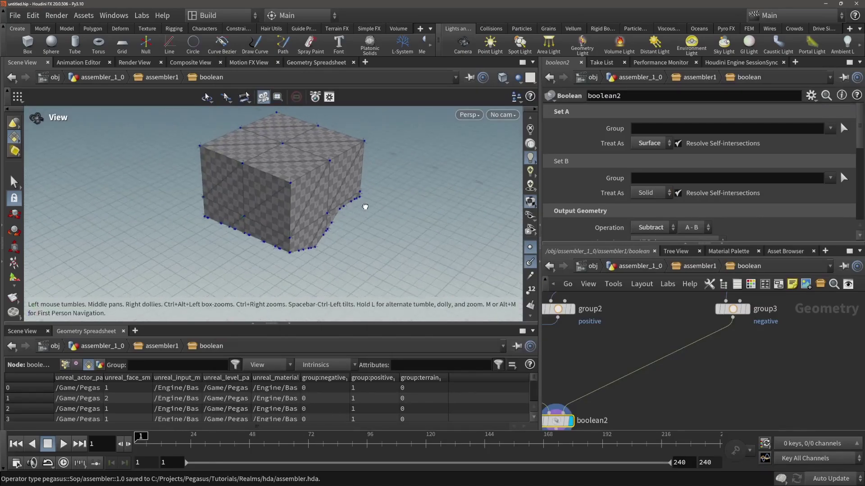
key("u")
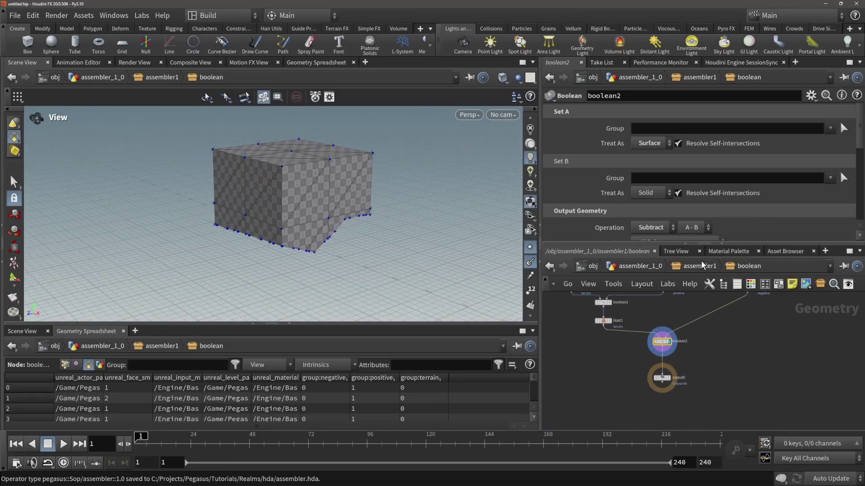
left_click_drag(295, 210, 343, 214)
left_click(658, 348)
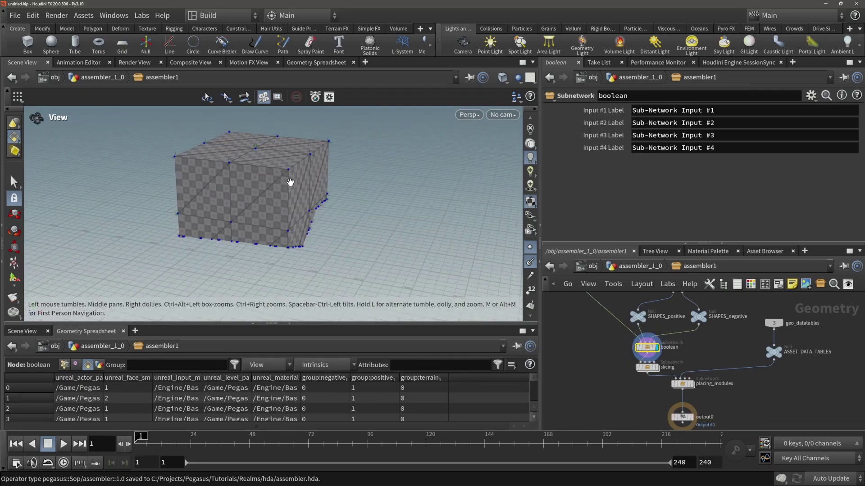
Turn off the point display and look over the boolean subnetwork's result
left_click_drag(289, 183, 382, 194)
scroll(264, 185, "down", 5)
middle_click_drag(405, 198, 309, 196)
mouse_move(309, 196)
left_mouse_down()
mouse_move(338, 211)
mouse_move(377, 196)
mouse_move(317, 186)
mouse_move(365, 185)
mouse_move(209, 169)
mouse_move(413, 185)
mouse_move(310, 181)
left_mouse_up()
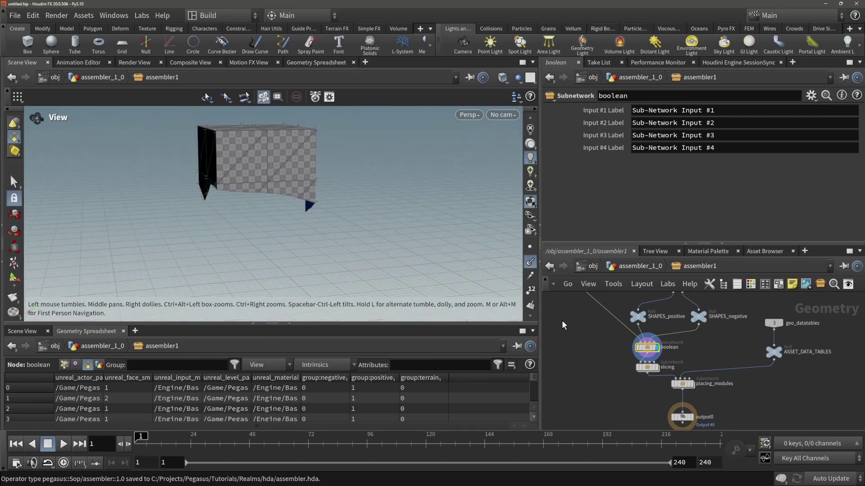